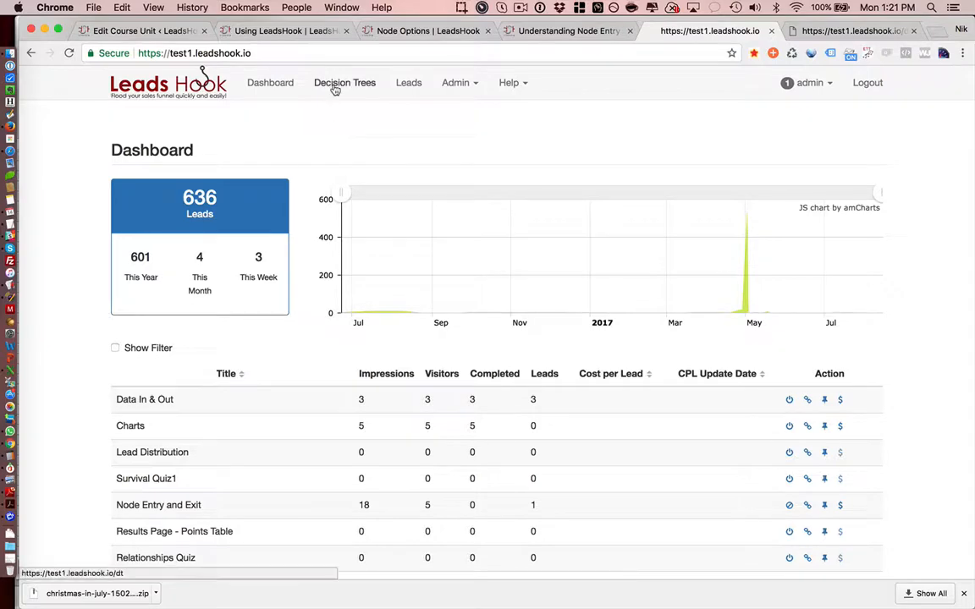
Step: Open the Decision Trees list and show 50 entries per page
left_click(336, 88)
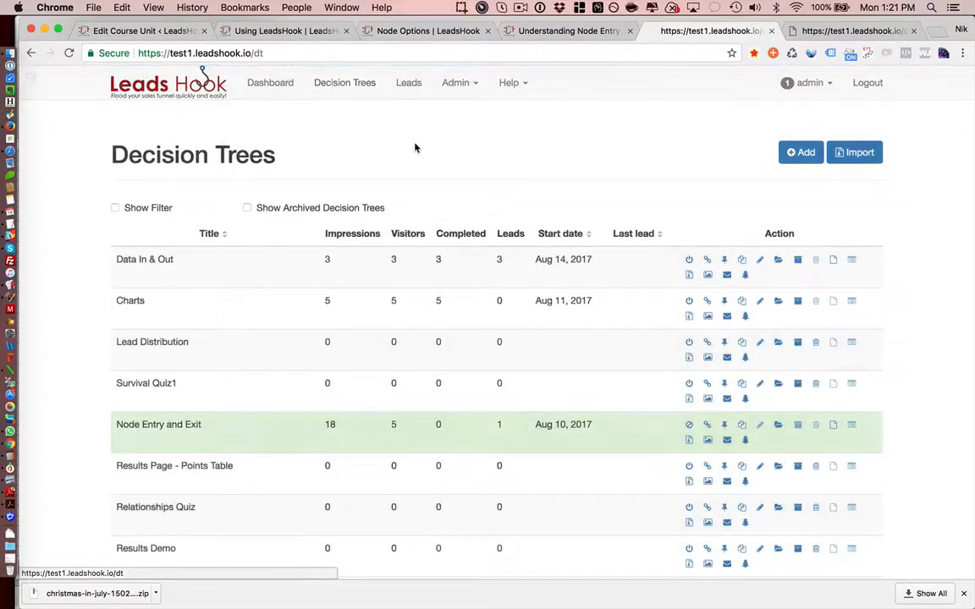
scroll(525, 187, "down", 5)
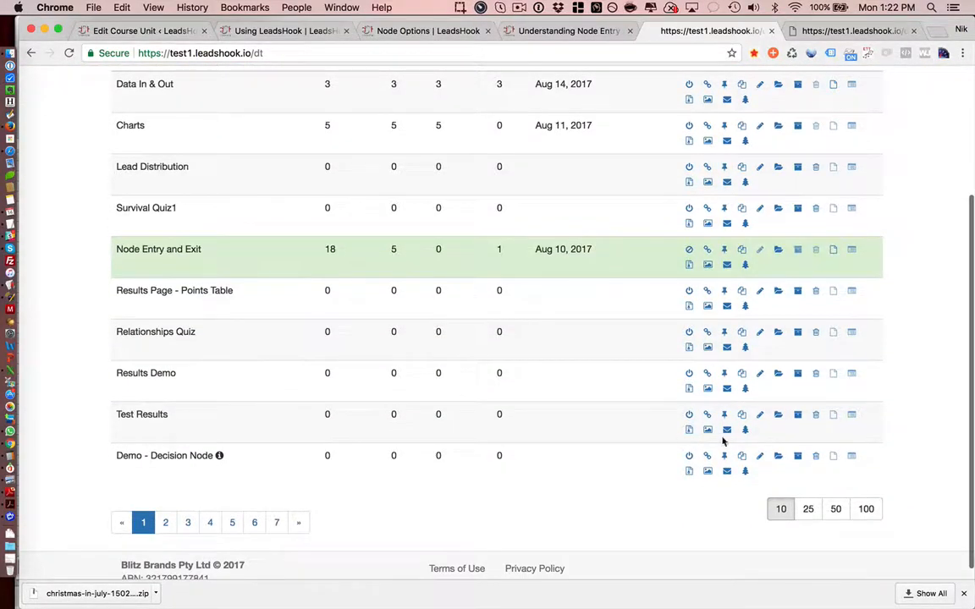
left_click(836, 509)
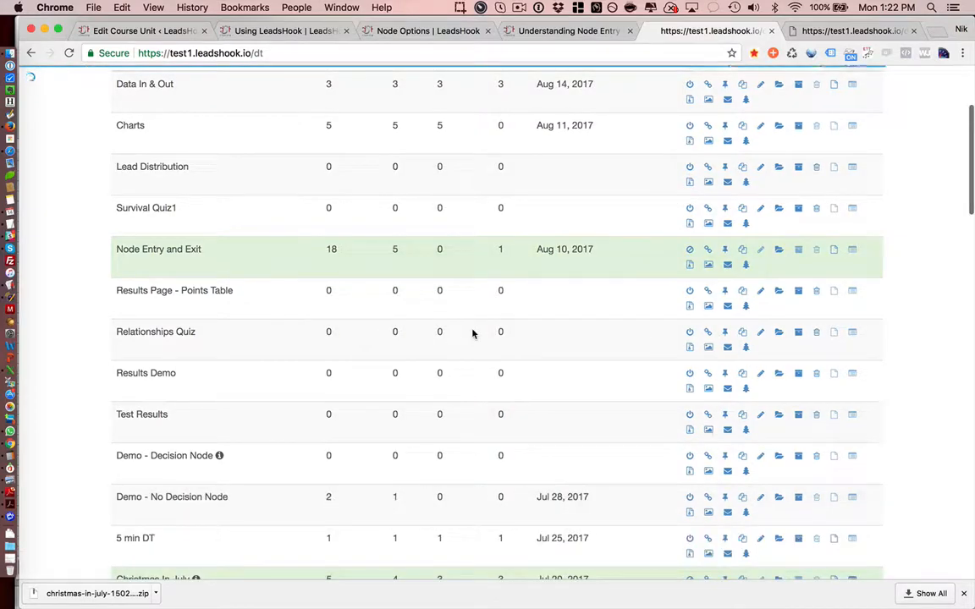
scroll(521, 313, "down", 7)
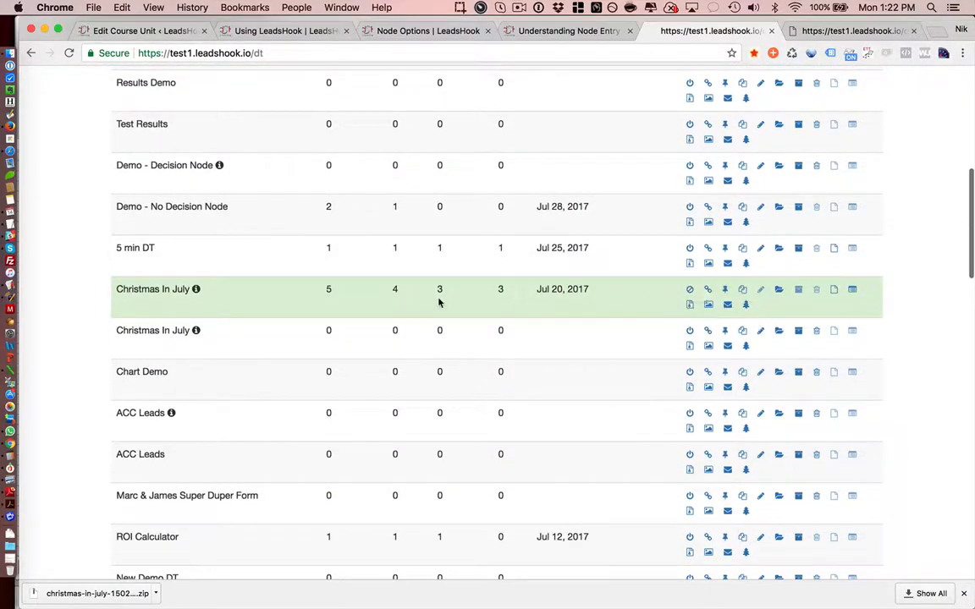
Step: Export the leads of the Christmas In July decision tree that started on Jul 20, 2017
left_click(834, 292)
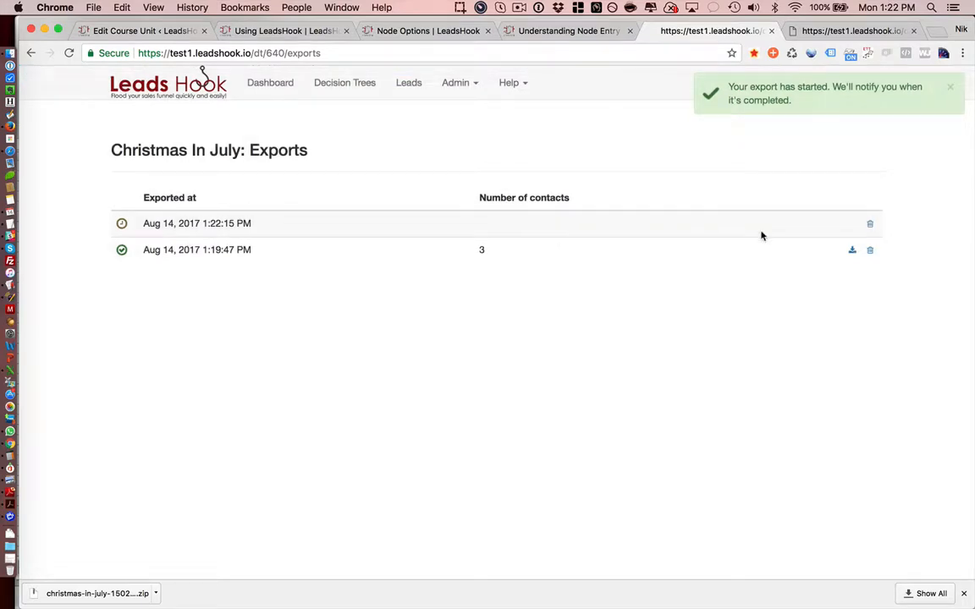
left_click_drag(143, 225, 251, 228)
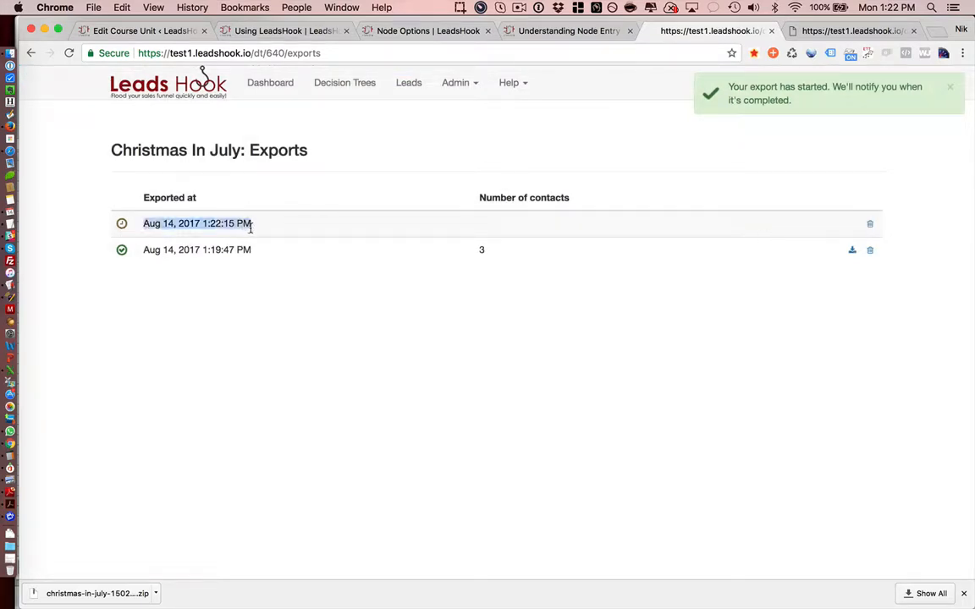
left_click(280, 230)
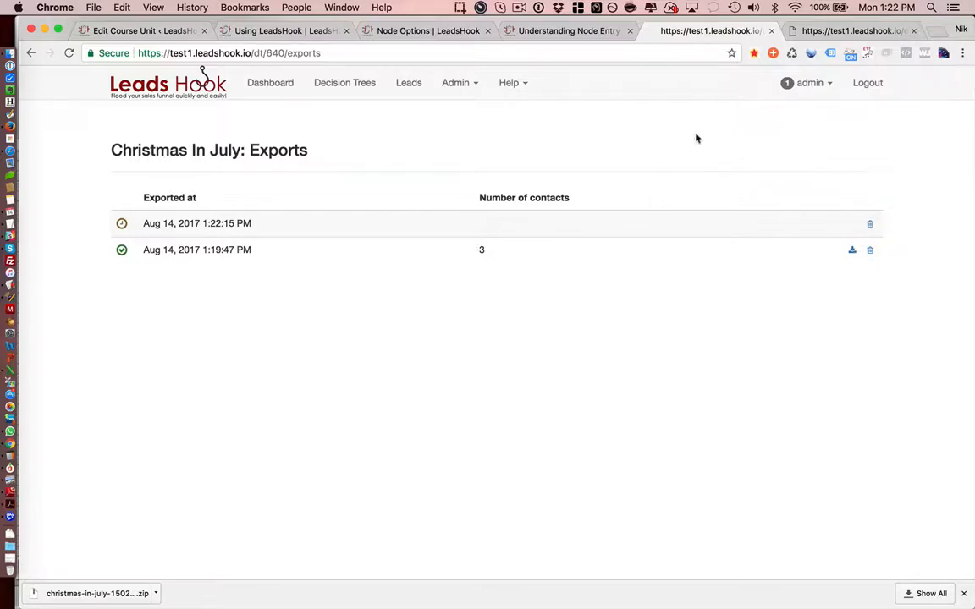
Step: Check the account notifications and view more details of the completed Christmas In July lead export
left_click(811, 85)
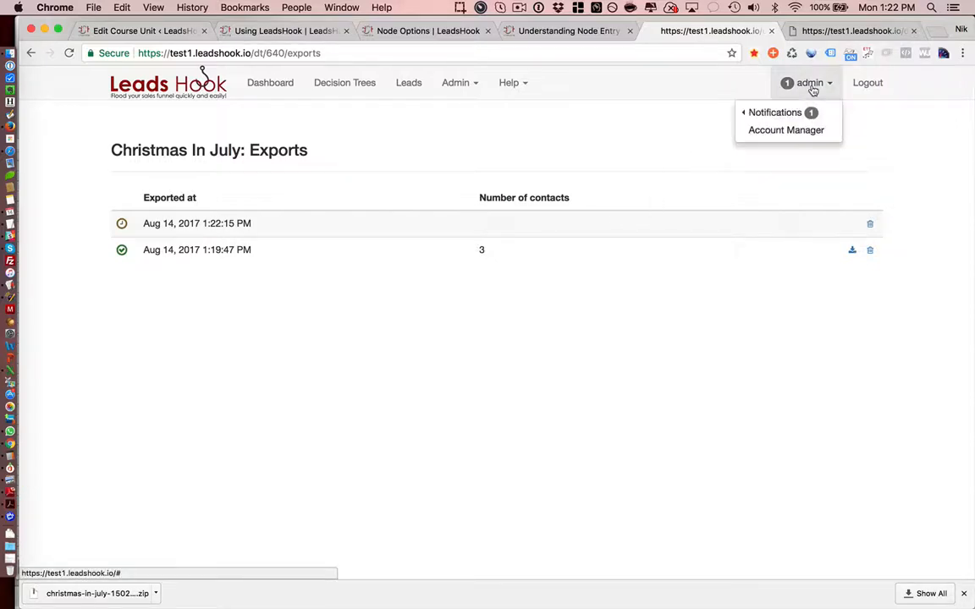
left_click(813, 91)
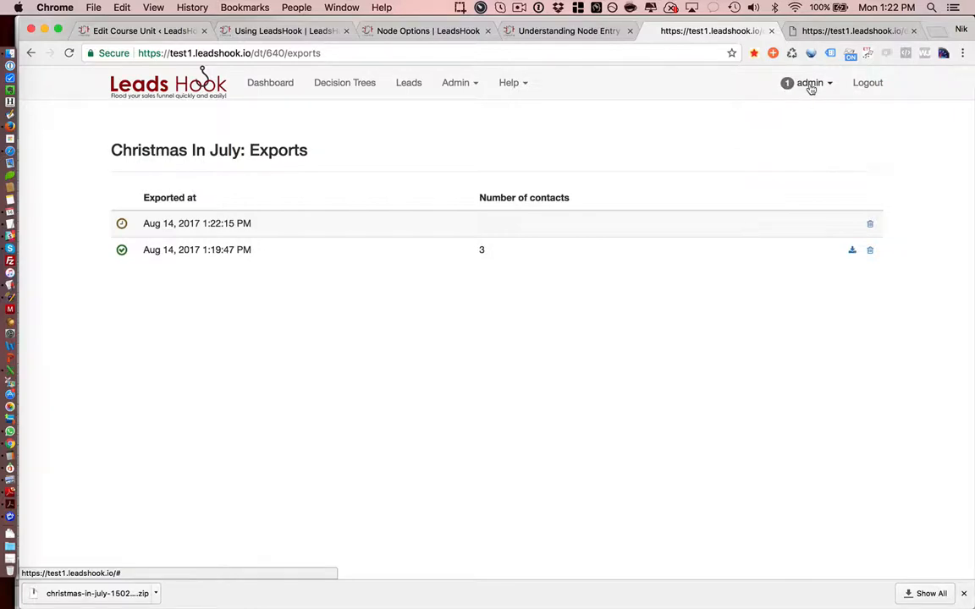
left_click(811, 85)
left_click(786, 115)
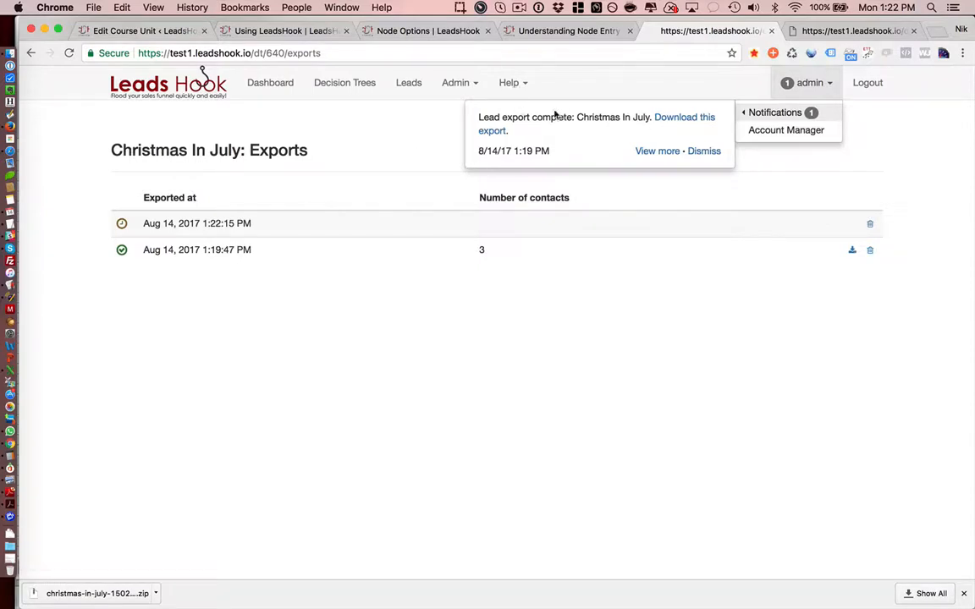
left_click(652, 153)
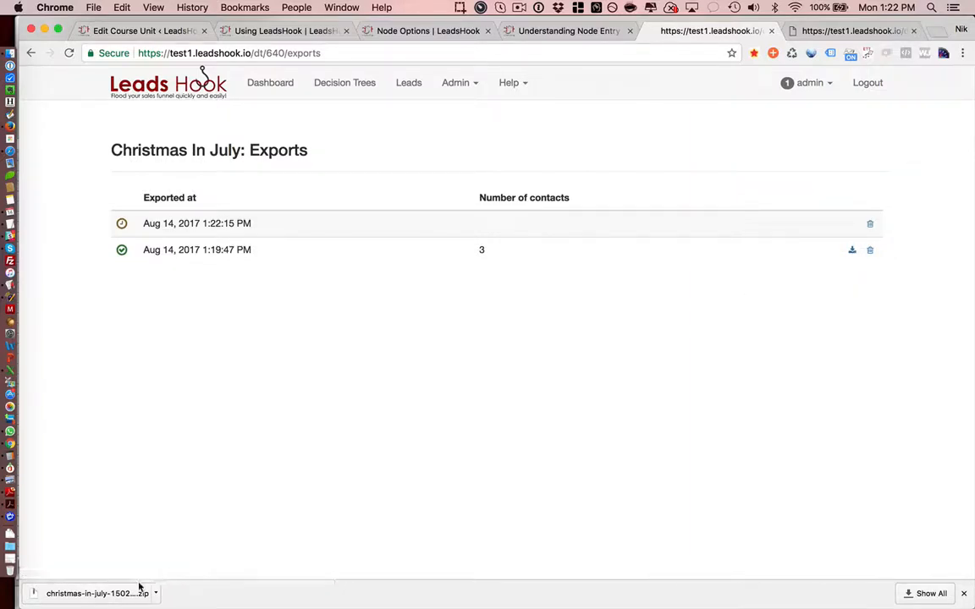
Step: Check the Downloads folder in Finder, then switch to christmas-in-july.csv in Excel
key("super+Tab")
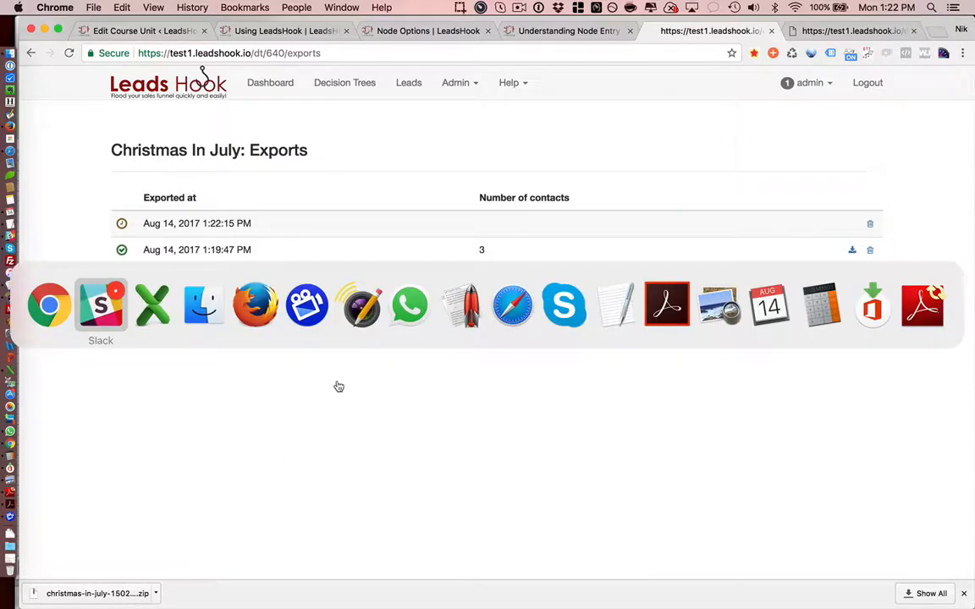
key("super+Tab")
key("super+Tab")
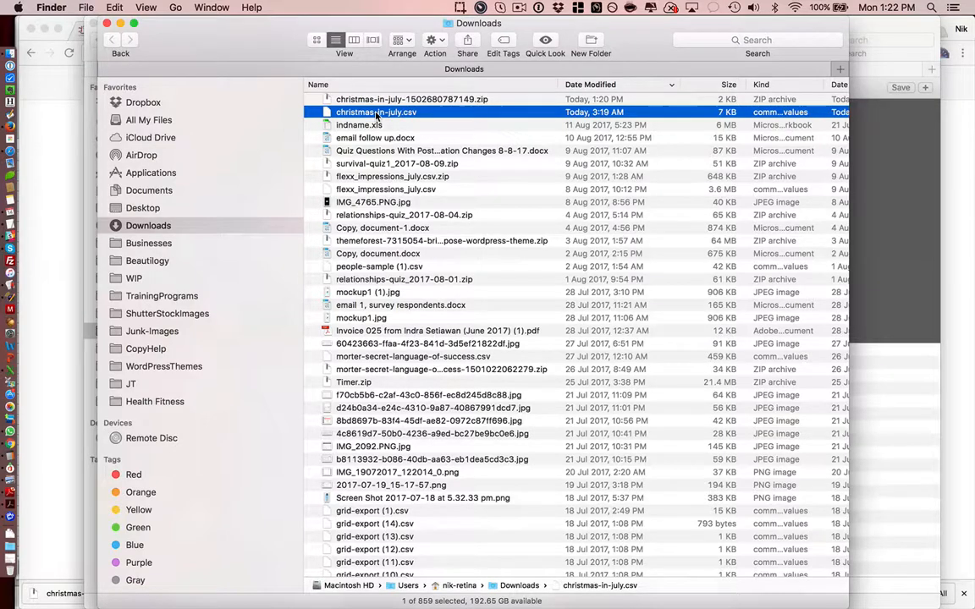
key("super+Tab")
key("super+Tab")
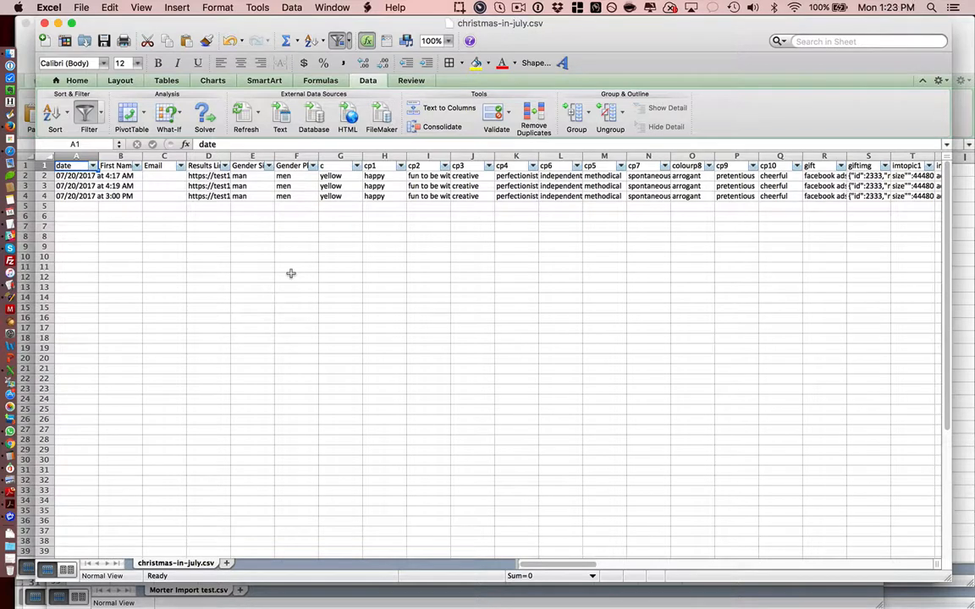
Step: Remove the filter from the header row of the leads sheet
key("Down")
key("Up")
left_click(35, 153)
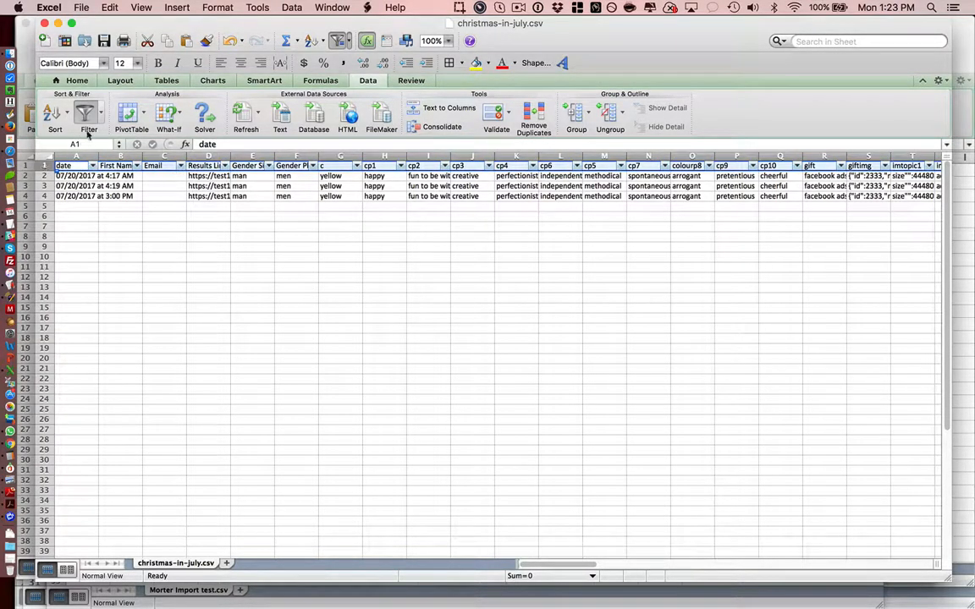
left_click(84, 117)
left_click(140, 233)
key("Down")
key("Down")
key("Up")
key("Up")
key("Up")
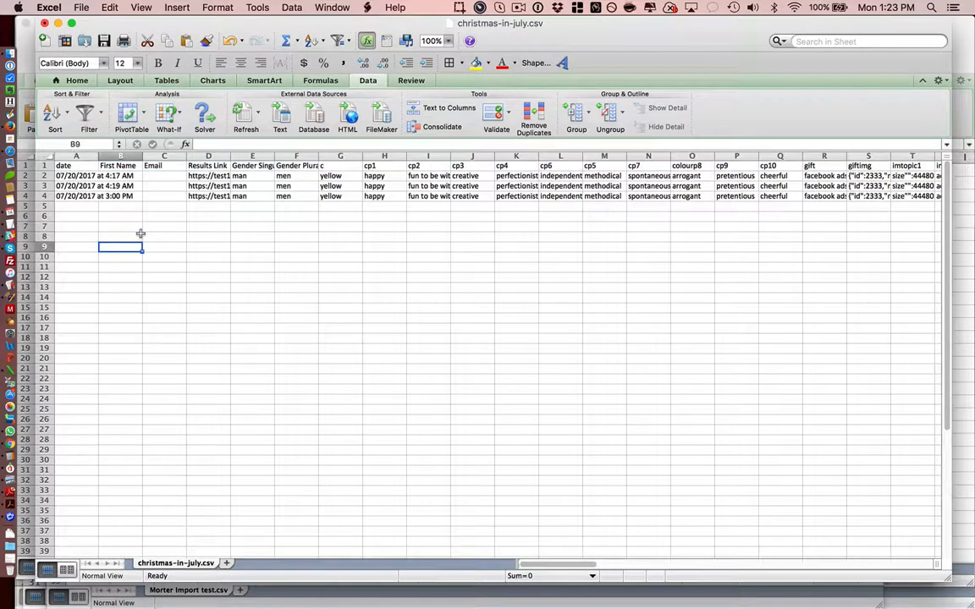
key("Left")
key("Up")
key("Up")
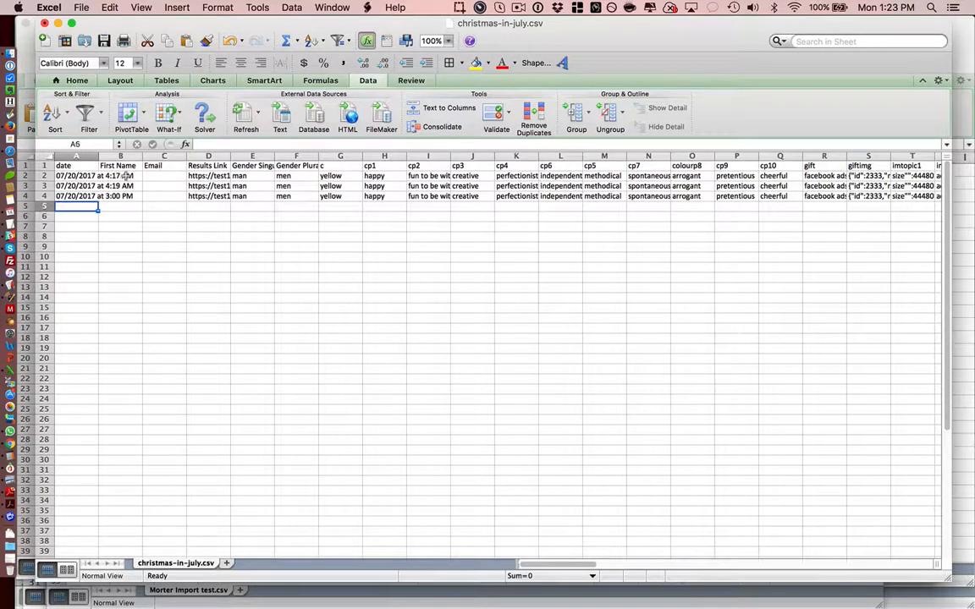
Step: Widen the date column to fit its full date and time entries
left_click(93, 156)
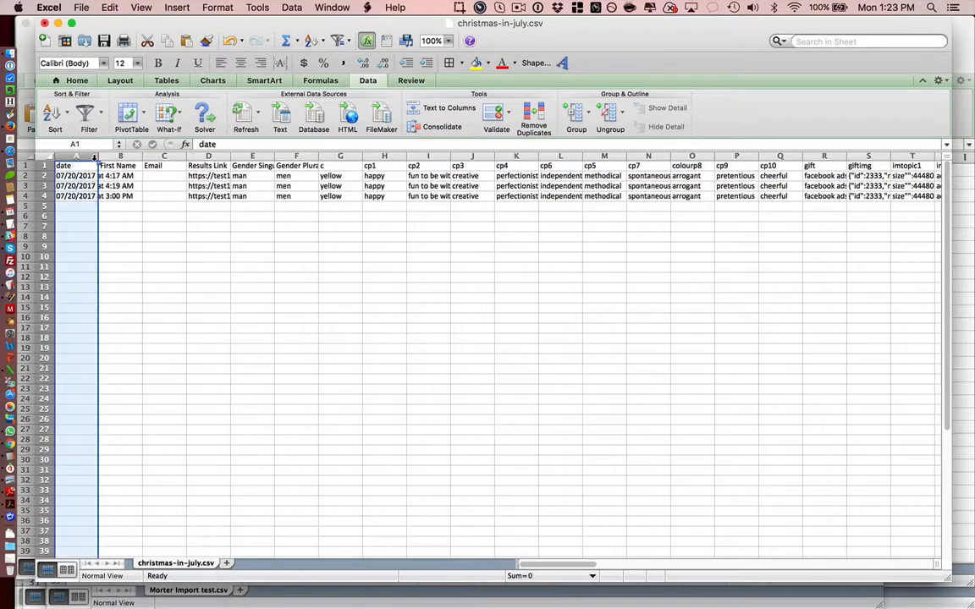
double_click(101, 157)
left_click(197, 217)
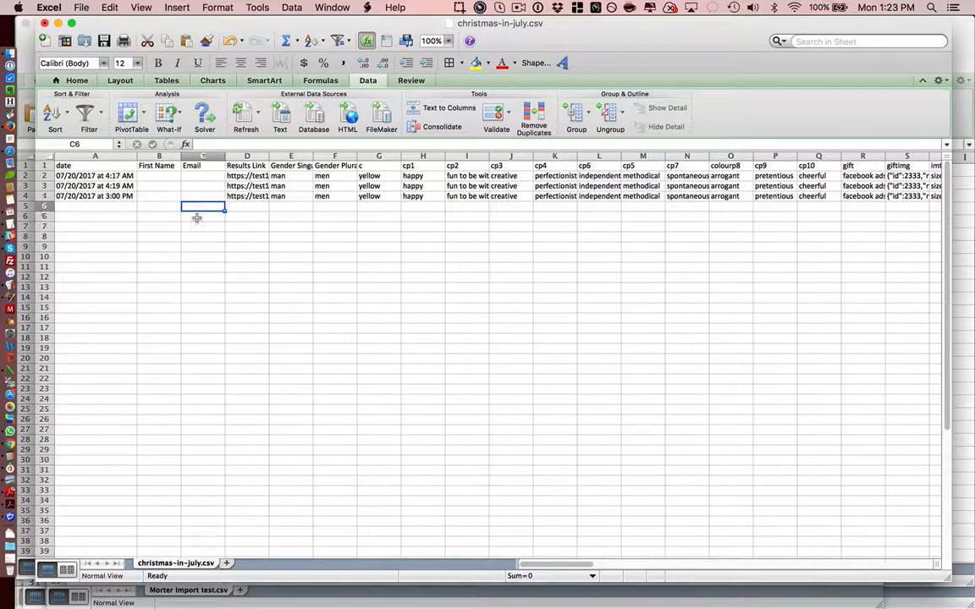
key("Up")
key("Up")
key("Up")
key("Up")
key("Down")
key("Left")
key("Left")
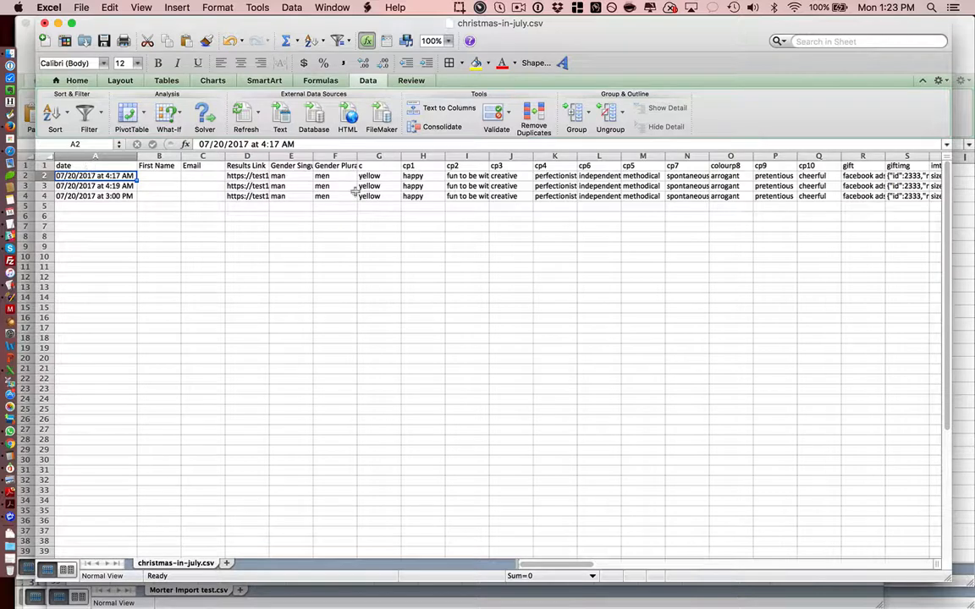
Step: Examine the header row's fields across the sheet from cp1 onward, then return to the date column
left_click(431, 167)
key("Right")
key("Right")
key("Right")
key("Right")
key("Right")
key("Right")
key("Right")
key("Right")
key("Right")
key("Right")
key("Right")
key("Right")
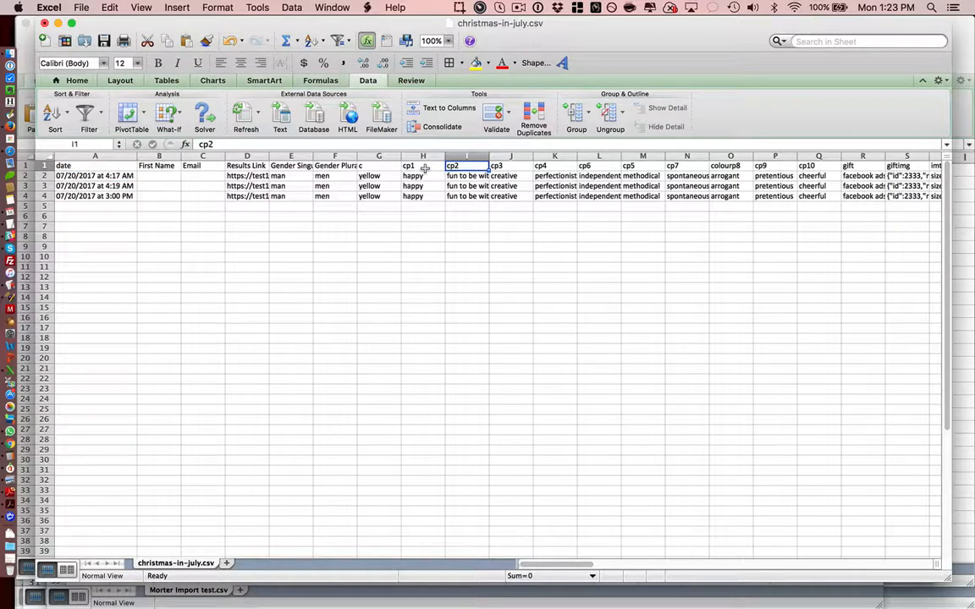
key("Right")
key("Right")
key("Right")
key("Right")
key("Right")
key("Right")
key("Right")
key("Right")
key("Right")
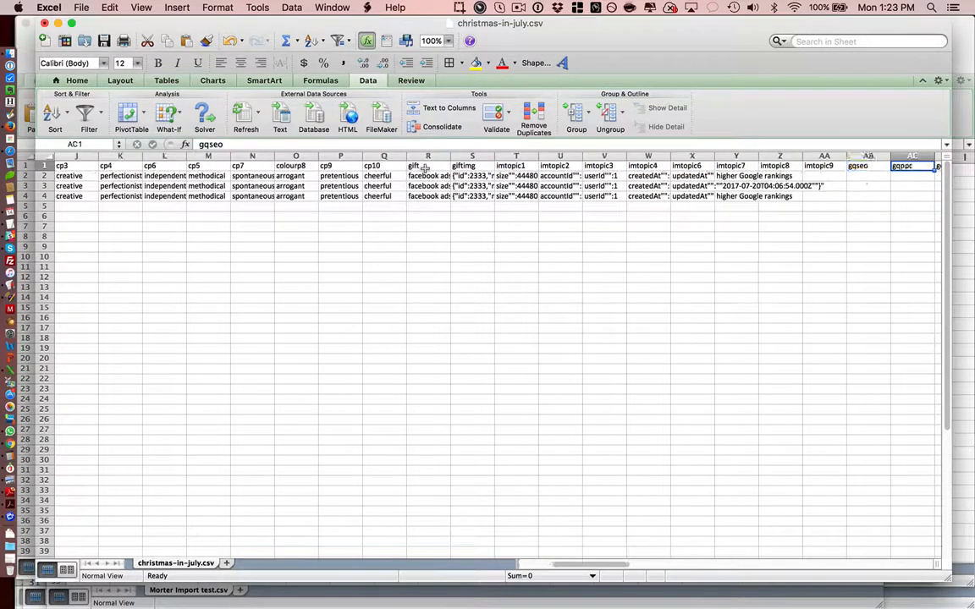
key("Left")
key("Left")
key("Left")
key("Left")
key("Left")
key("Left")
key("Left")
key("Left")
key("Left")
key("Left")
key("Left")
key("Left")
key("Left")
key("Left")
key("Left")
key("Left")
key("Left")
key("Left")
key("Left")
key("Left")
key("Left")
key("Left")
key("Left")
key("Left")
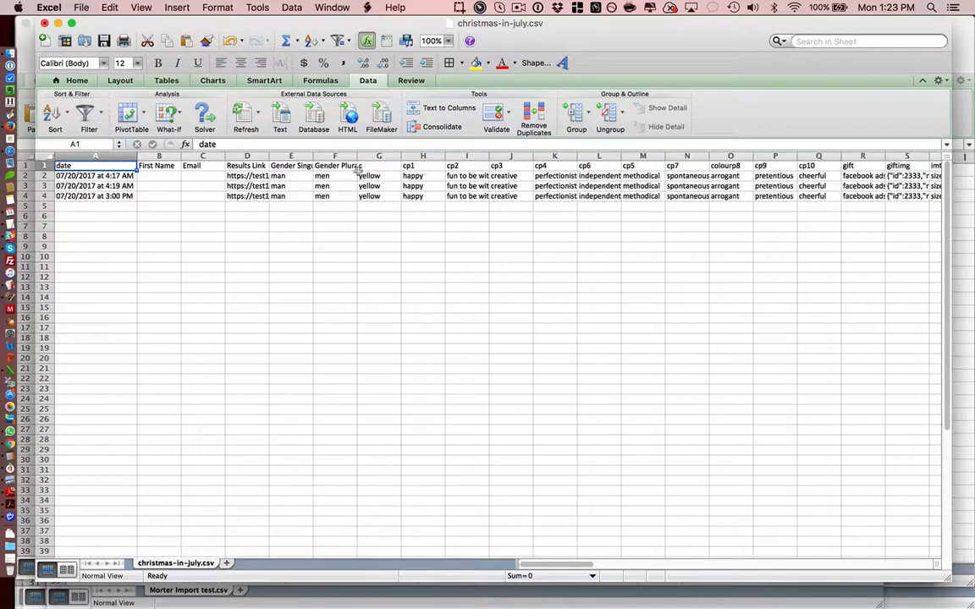
Step: Add filters to the header row and view the filter choices of the Gender Plural and c columns
left_click(40, 166)
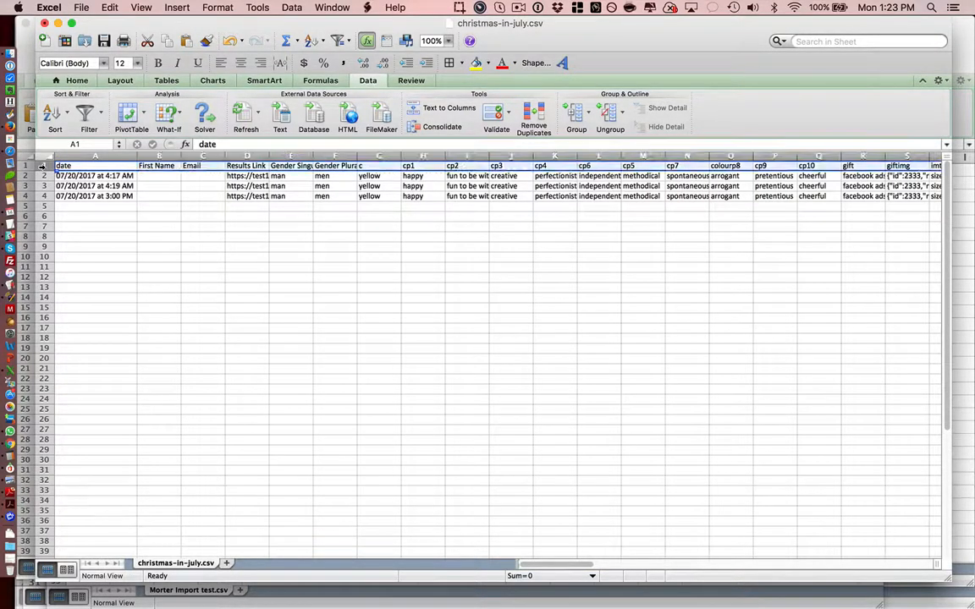
left_click(79, 120)
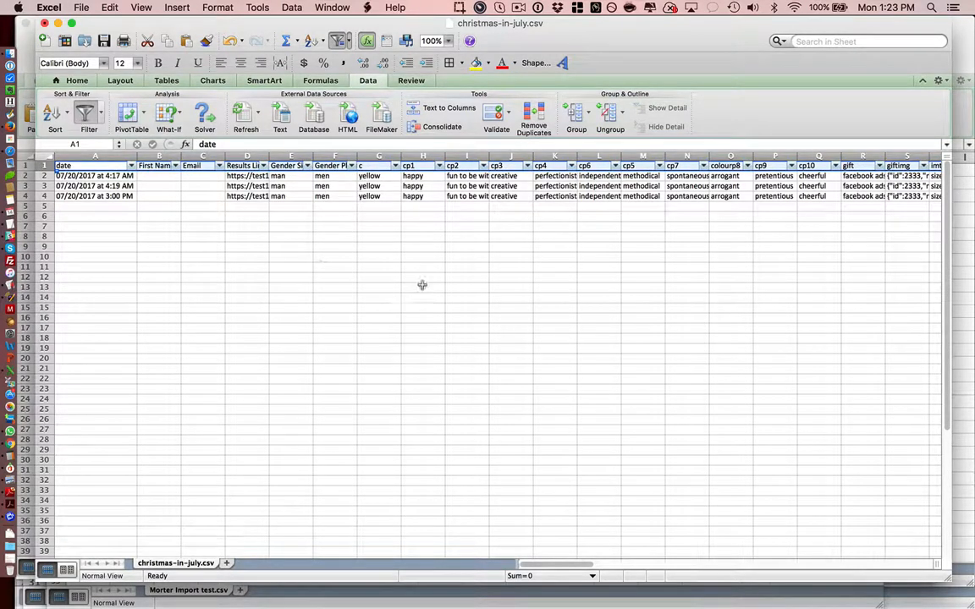
left_click(353, 166)
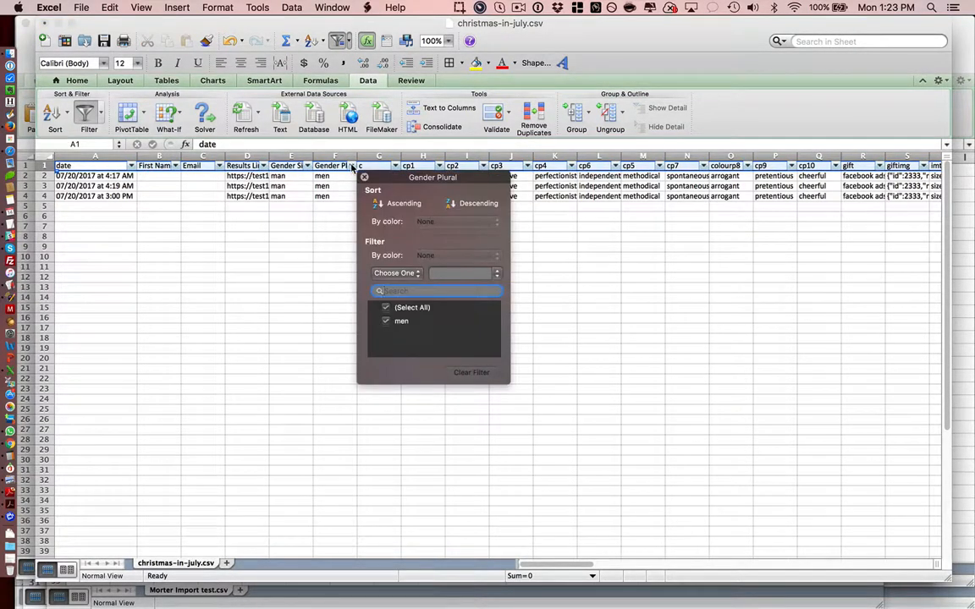
left_click(395, 166)
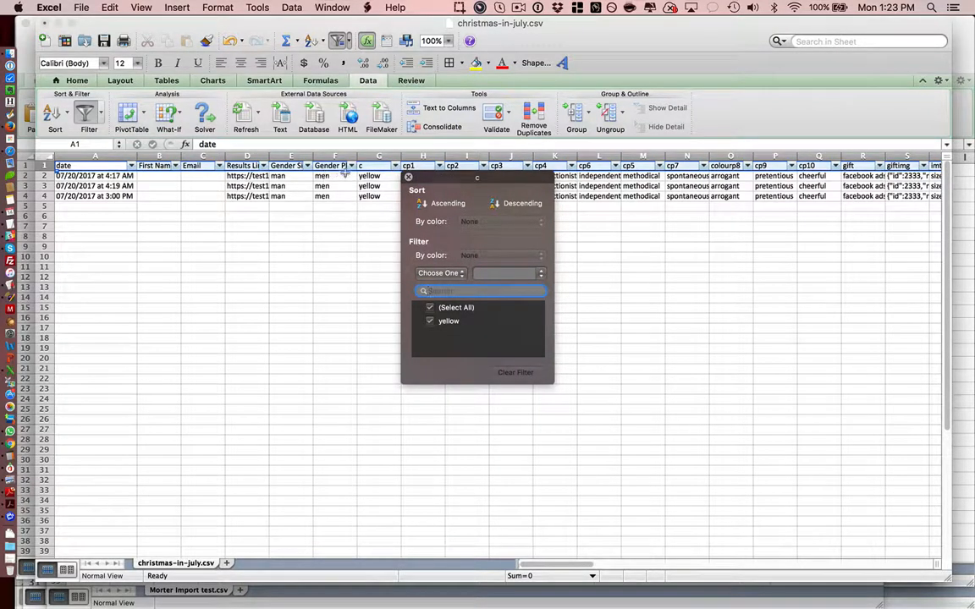
Step: Try clearing all values in the Gender Singular filter and reselecting only man
left_click(309, 167)
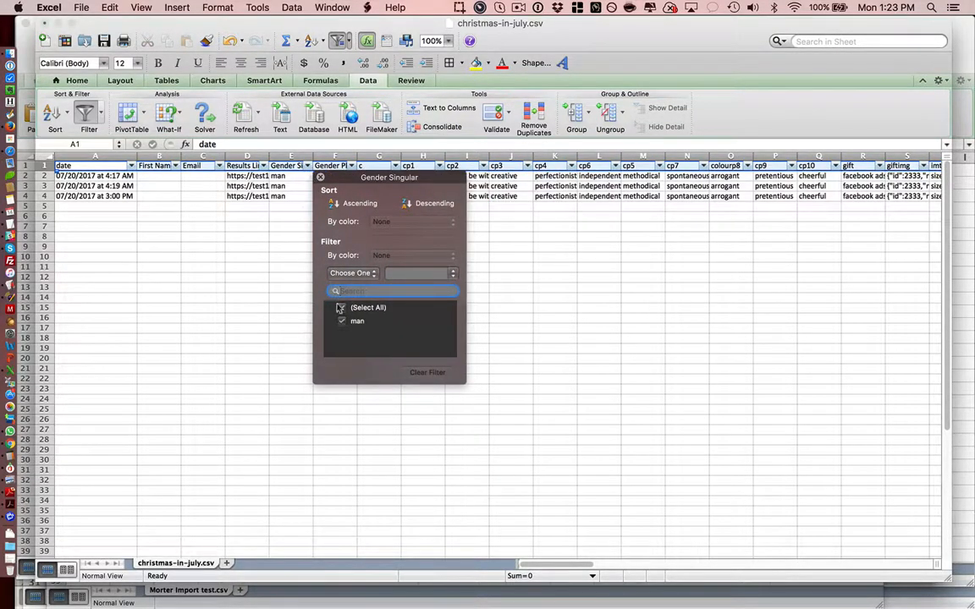
left_click(342, 309)
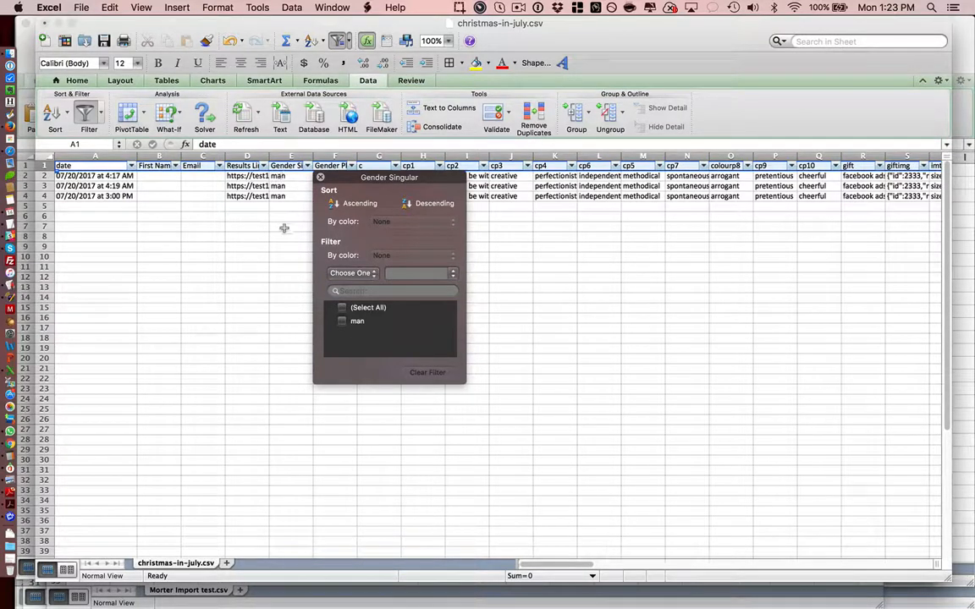
left_click(342, 322)
left_click(292, 163)
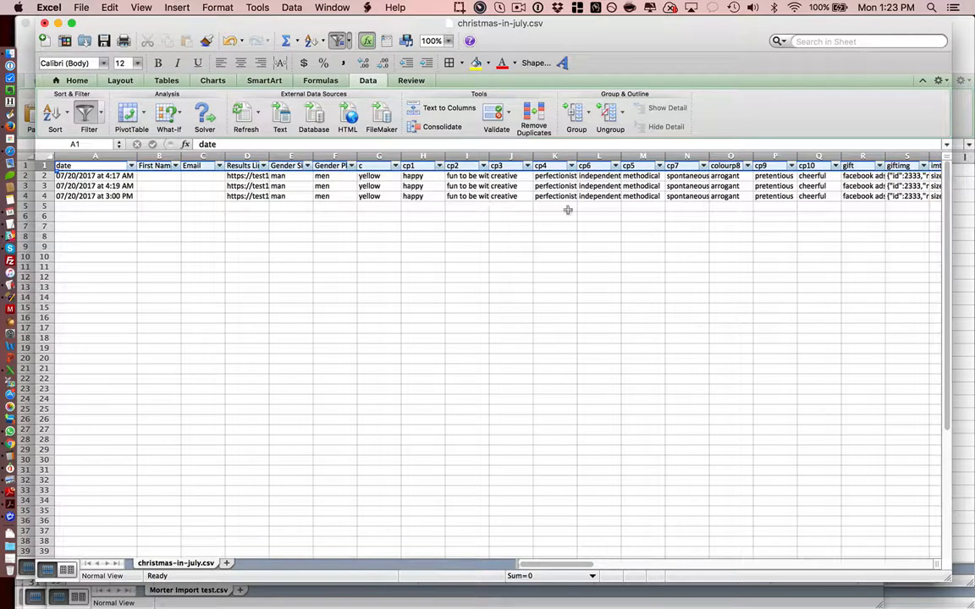
Step: Change the Gender Singular value of the last lead, in row 4, to woman
left_click(651, 197)
key("Left")
key("Left")
key("Left")
key("Left")
key("Left")
key("Left")
key("Left")
key("Left")
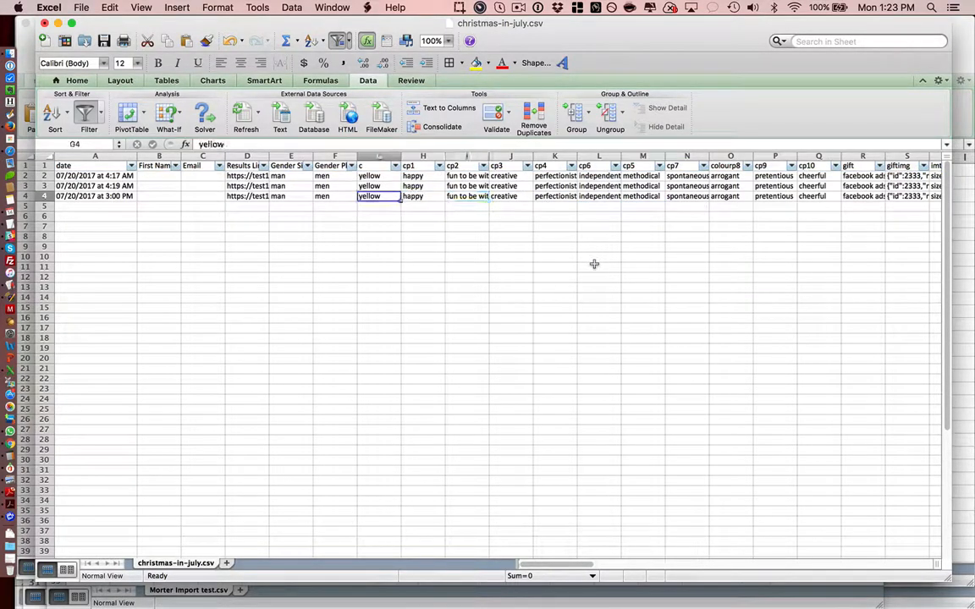
type("woman")
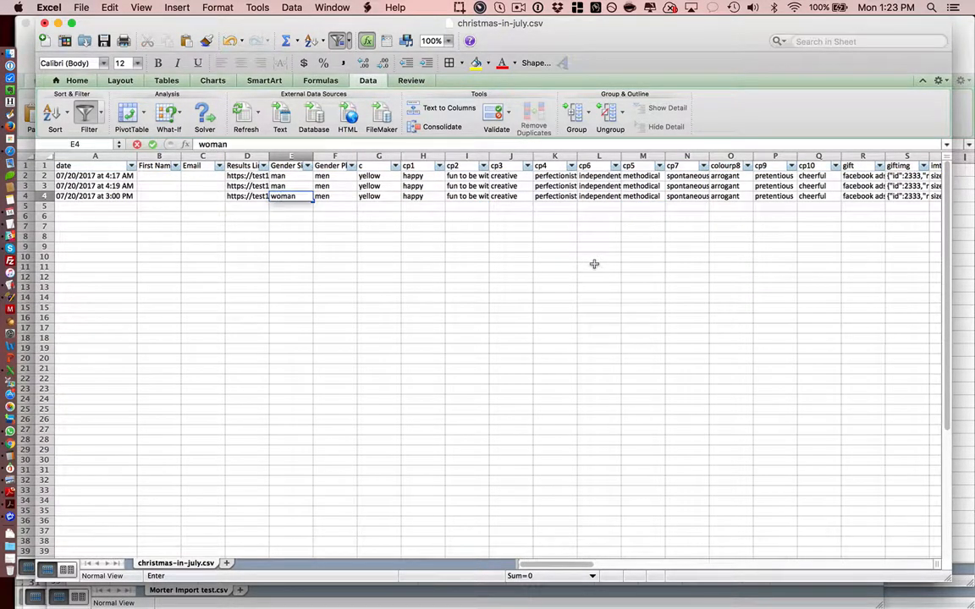
key("Return")
key("Up")
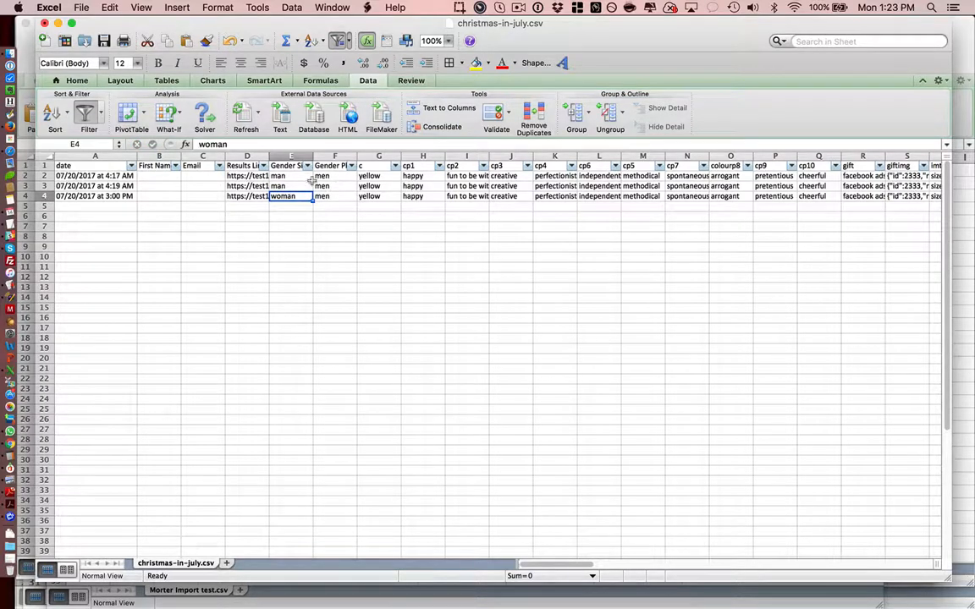
Step: Filter the Gender Singular column to exclude man and keep only woman
left_click(308, 166)
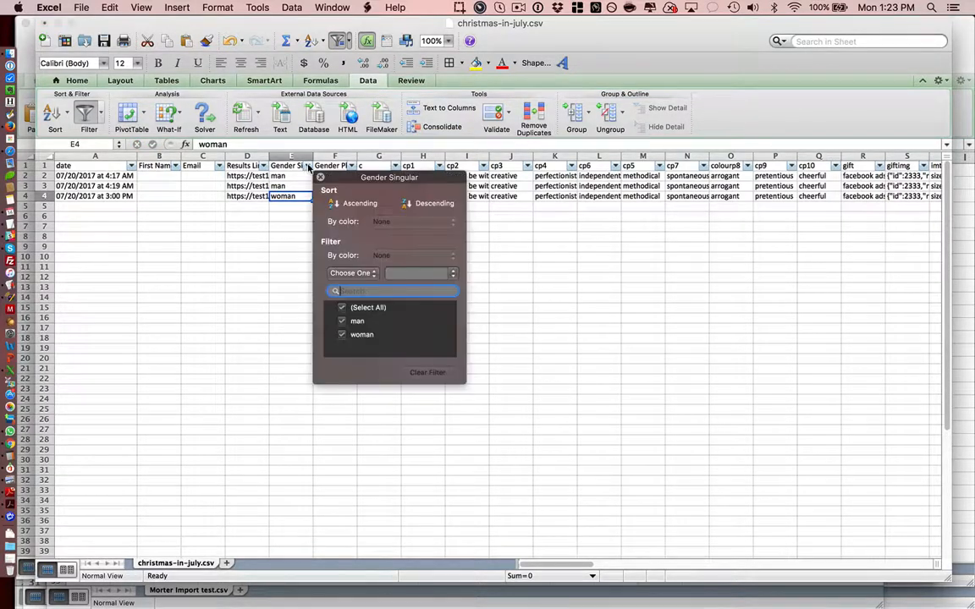
left_click(343, 323)
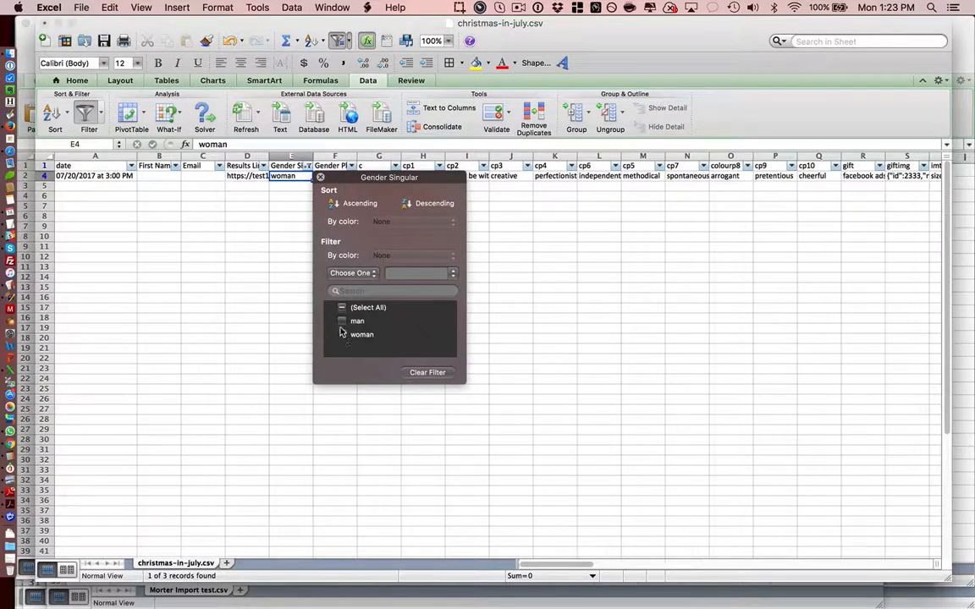
Step: Include man in the Gender Singular filter again so that both man and woman are selected, and close the filter
left_click(342, 321)
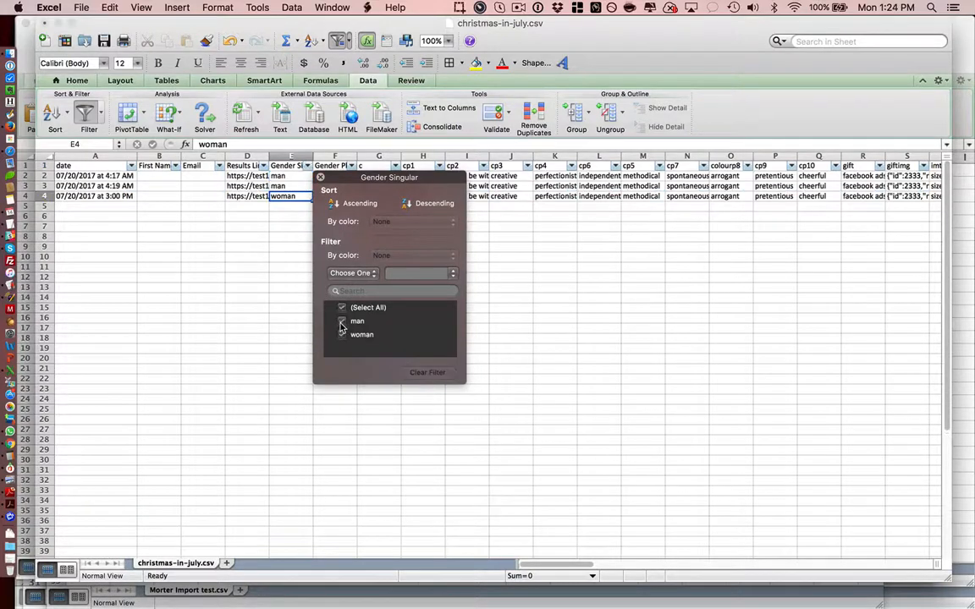
left_click(343, 335)
left_click(343, 337)
left_click(321, 178)
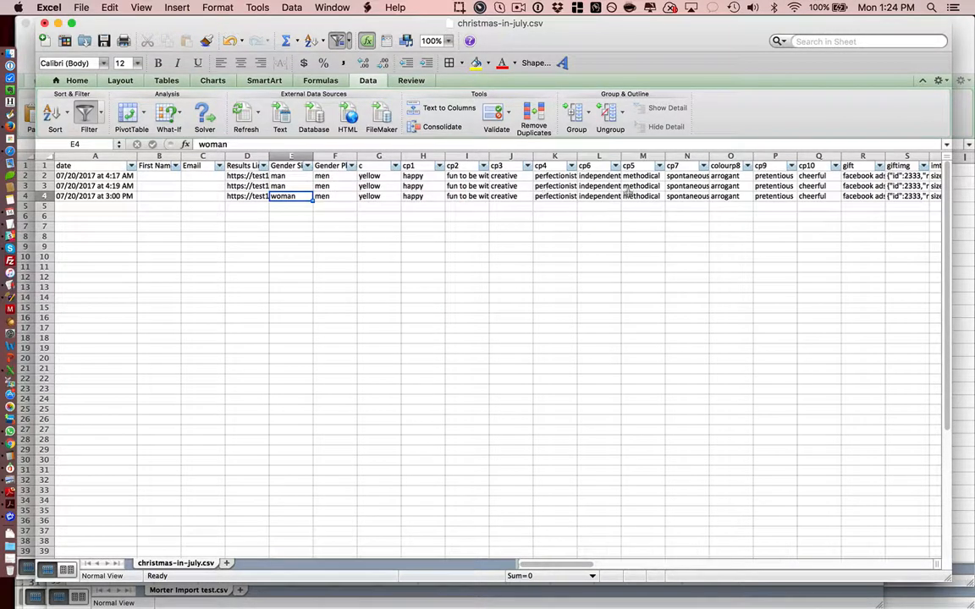
Step: Change the cp4 value of the lead in row 4 to "not a perfectionist"
left_click(561, 196)
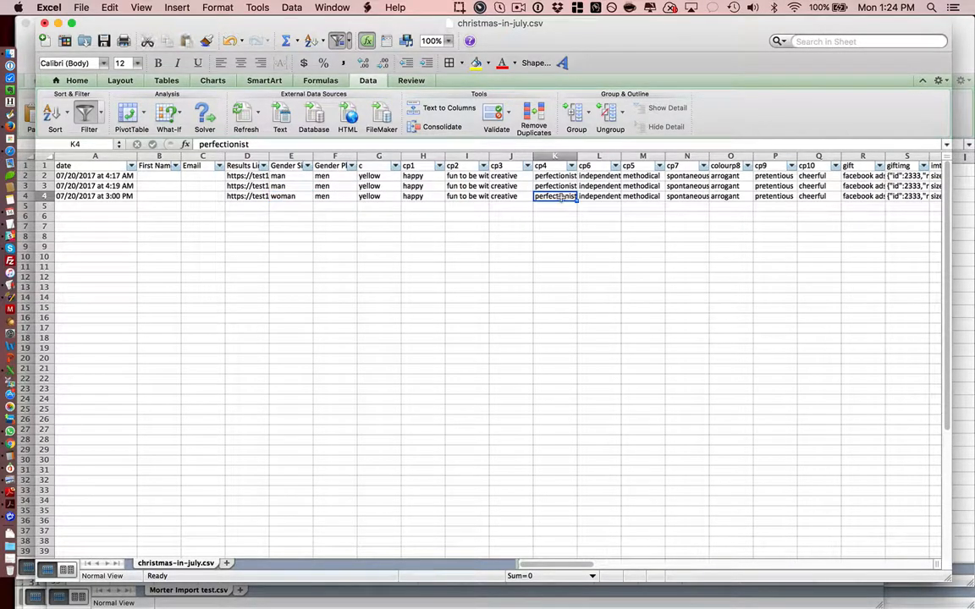
left_click(251, 145)
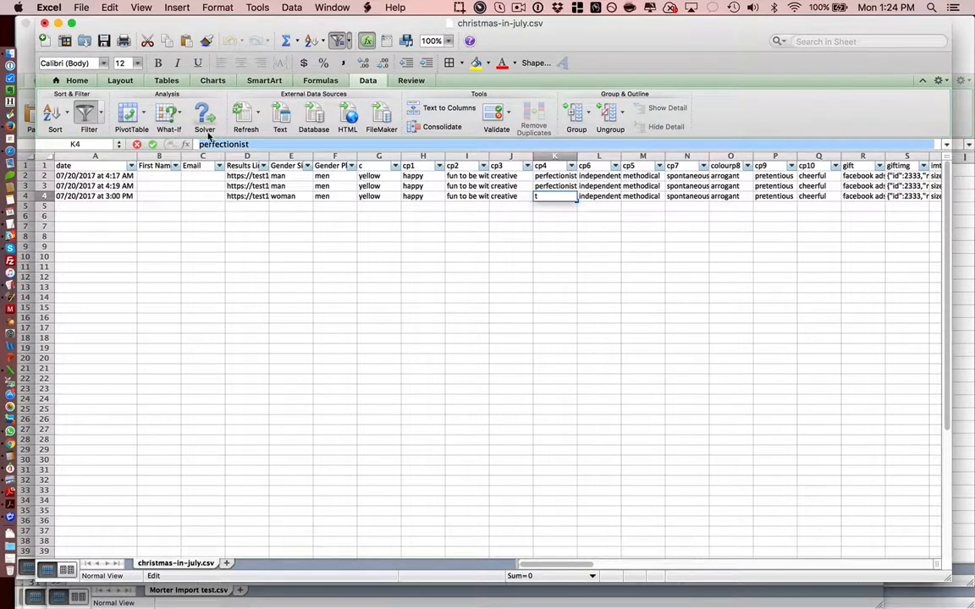
type("not ")
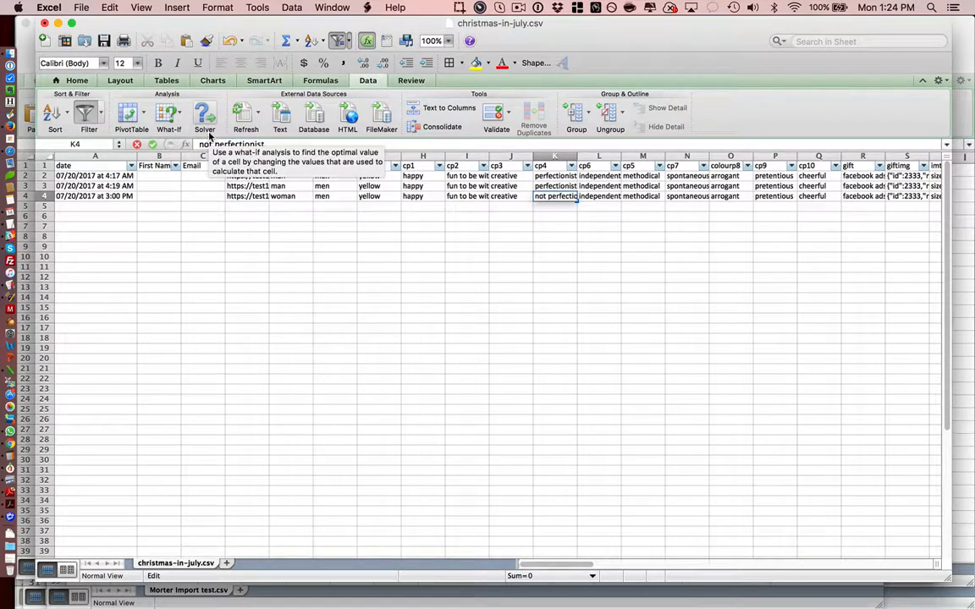
type("a")
key("Return")
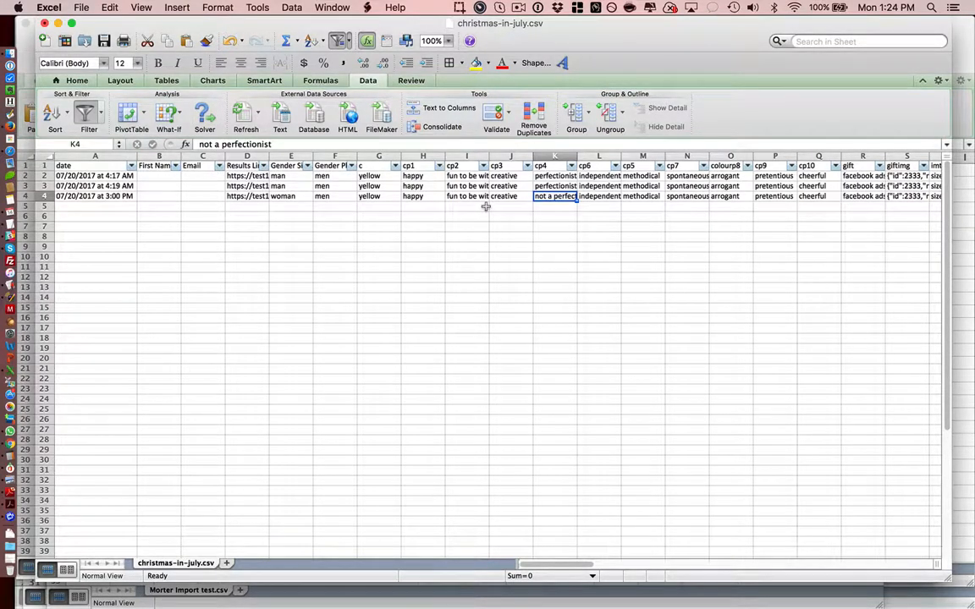
Step: Change the cp4 value of the lead in row 3 to "not a perfectionist"
key("Up")
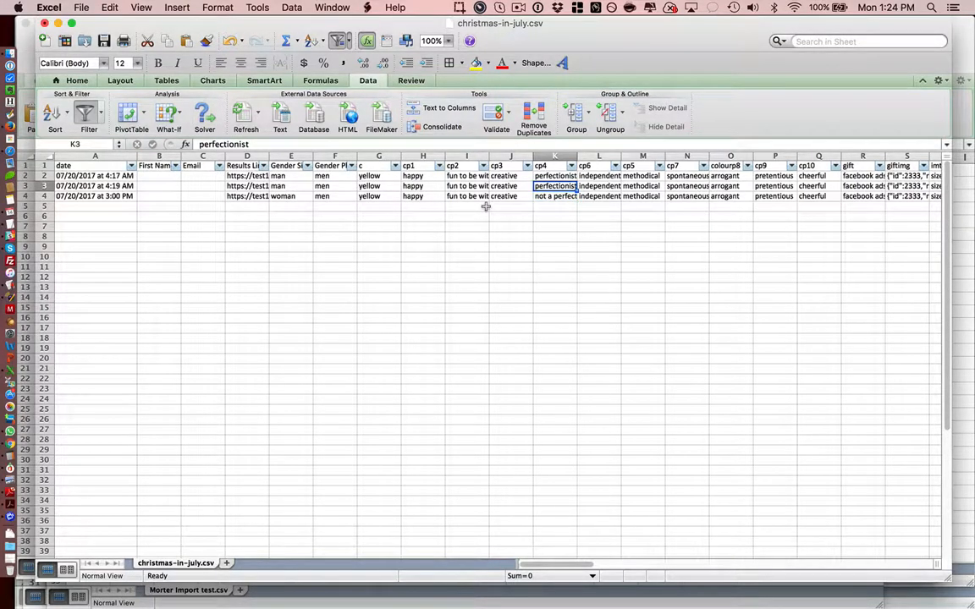
left_click(200, 144)
type("not a")
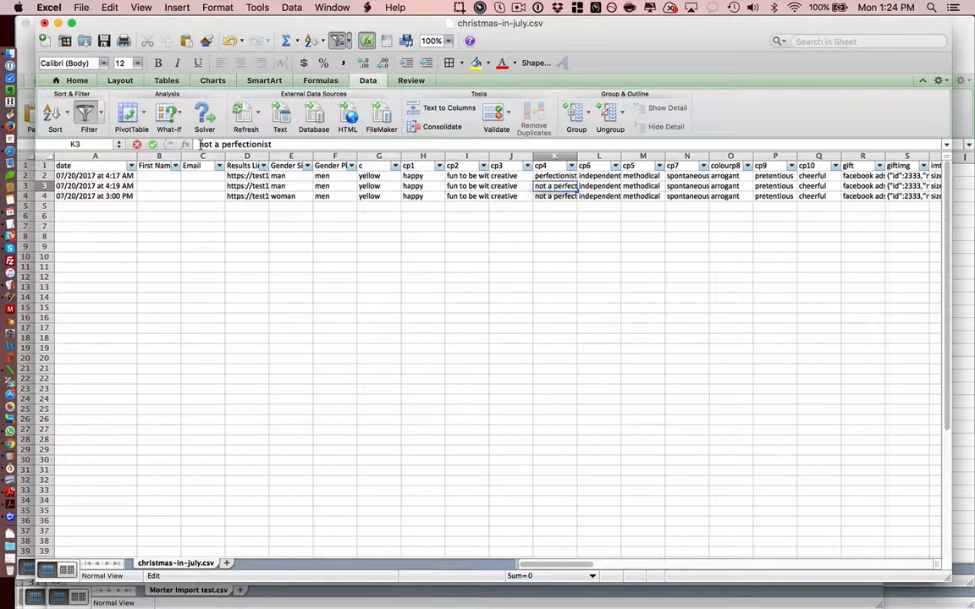
left_click(152, 144)
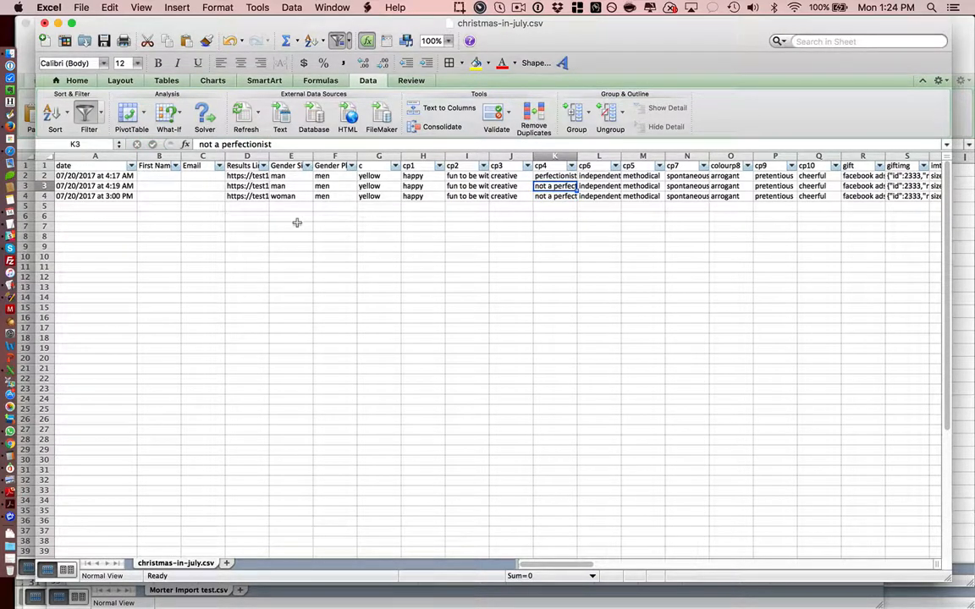
Step: Filter the cp4 column to exclude perfectionist and keep only "not a perfectionist"
key("Left")
key("Left")
key("Left")
key("Left")
key("Left")
key("Left")
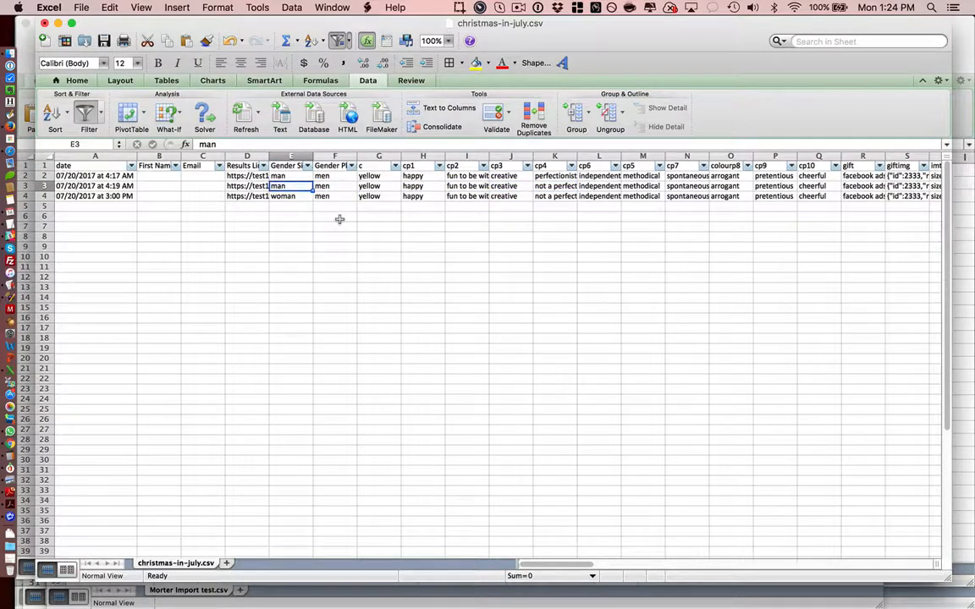
key("Down")
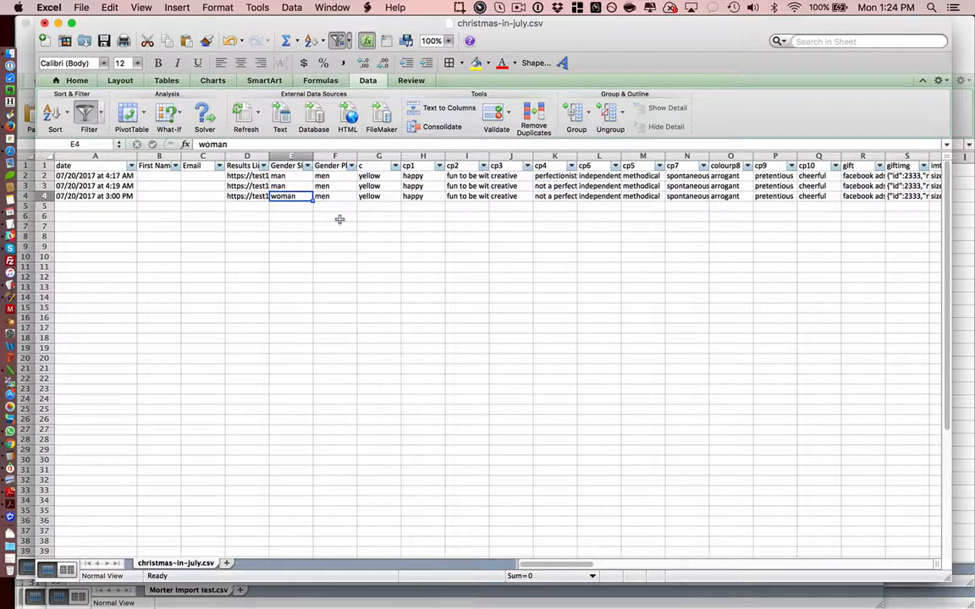
left_click(307, 167)
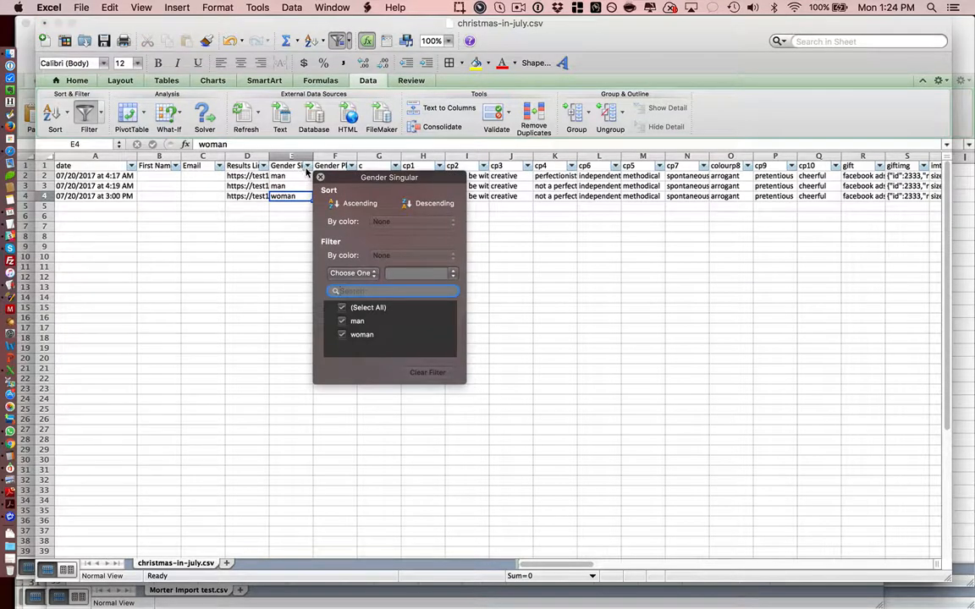
left_click(571, 168)
left_click(606, 335)
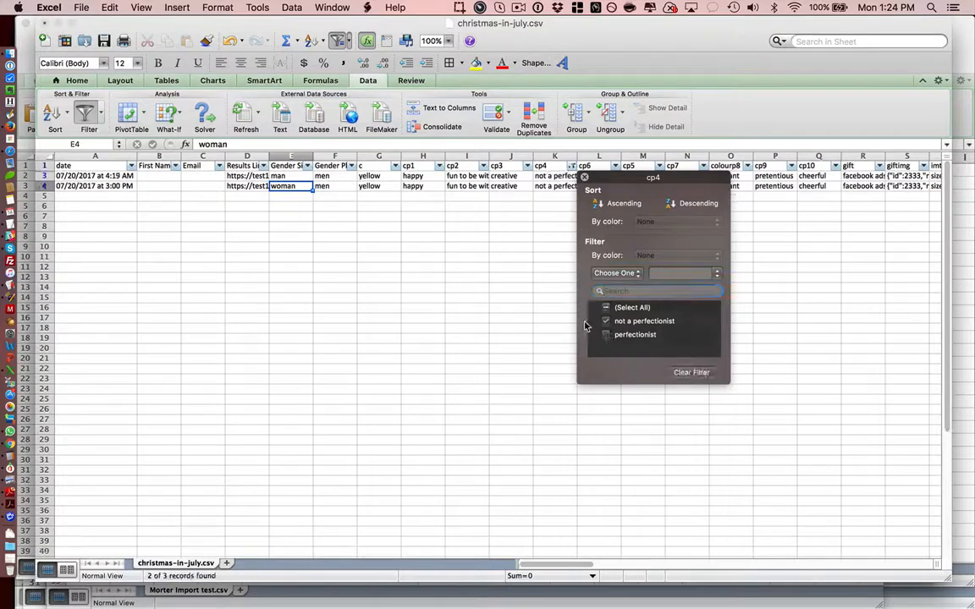
left_click(420, 238)
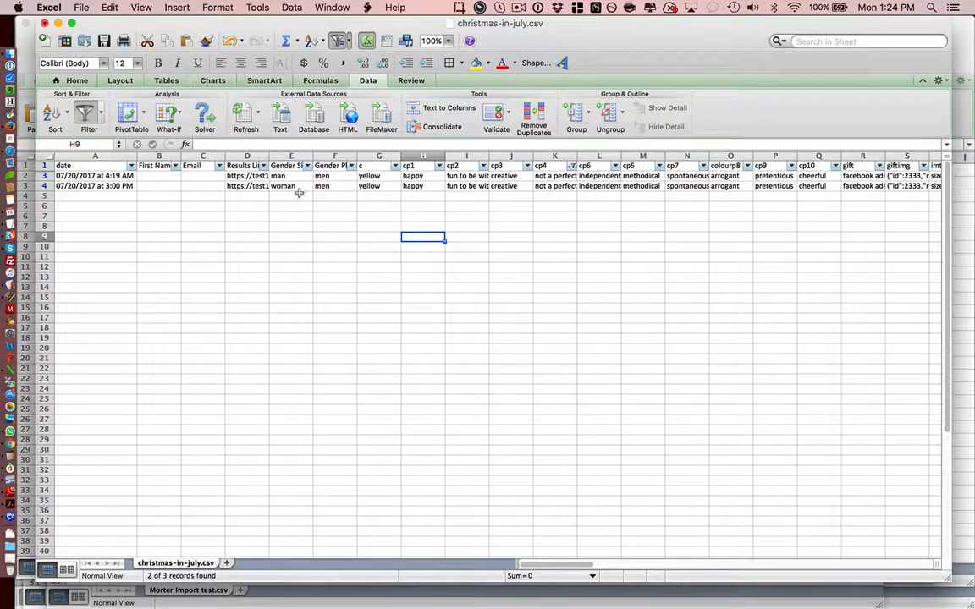
Step: Exclude man in the Gender Singular filter so that only woman is kept alongside the cp4 filter
left_click(308, 166)
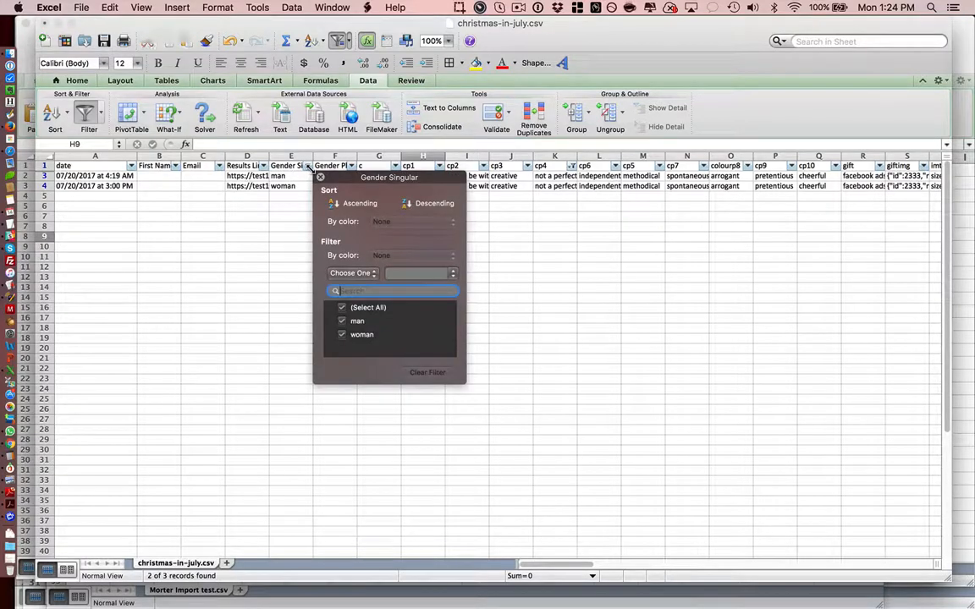
left_click(342, 322)
left_click(342, 322)
left_click(279, 259)
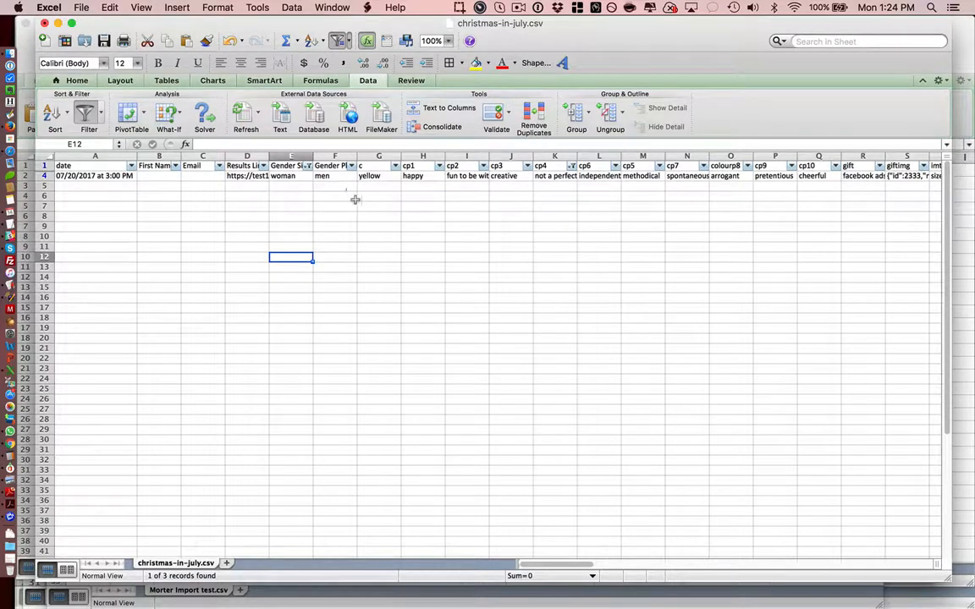
Step: Look through the header names of the answer columns between Gender Singular and cp5, and the Gender Plural value beneath
left_click(596, 200)
key("Up")
key("Up")
key("Up")
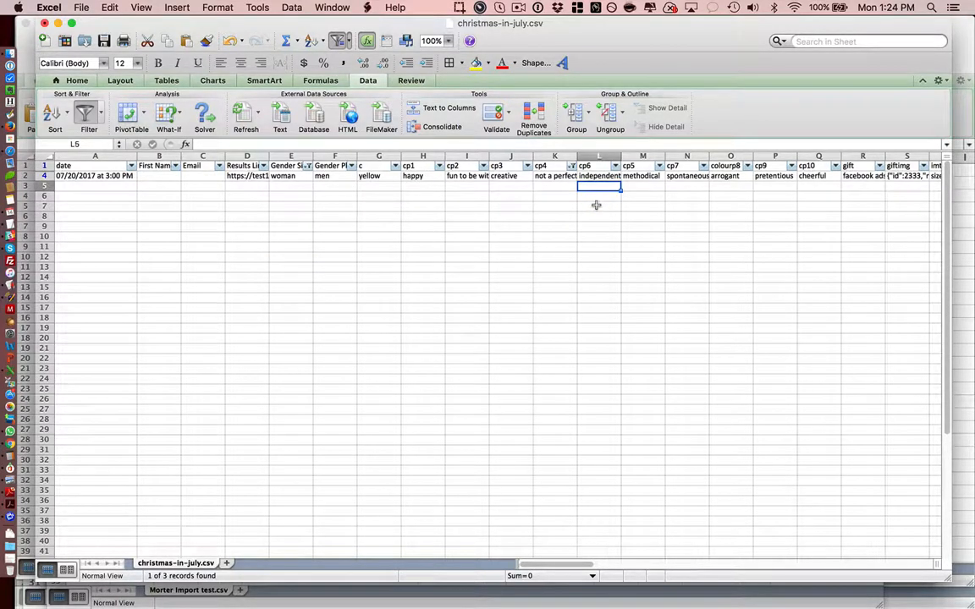
key("Left")
key("Left")
key("Left")
key("Left")
key("Left")
key("Left")
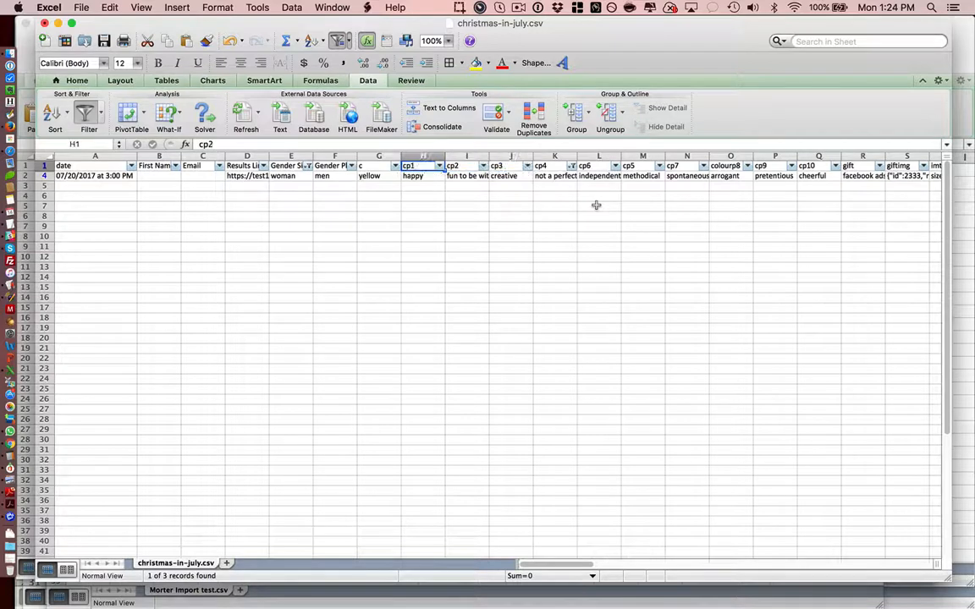
key("Right")
key("Right")
key("Right")
key("Right")
key("Right")
key("Right")
key("Right")
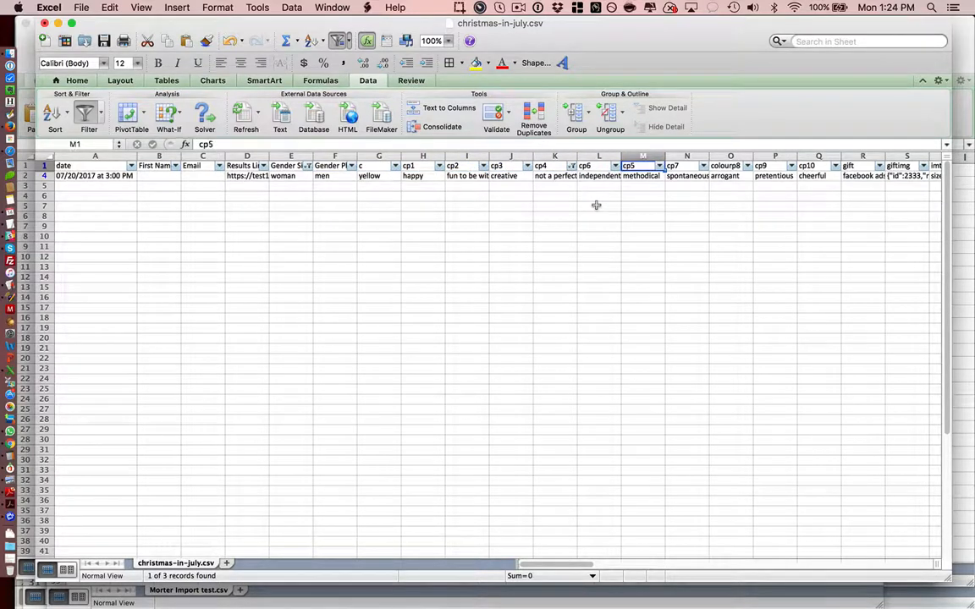
key("Left")
key("Left")
key("Left")
key("Left")
key("Left")
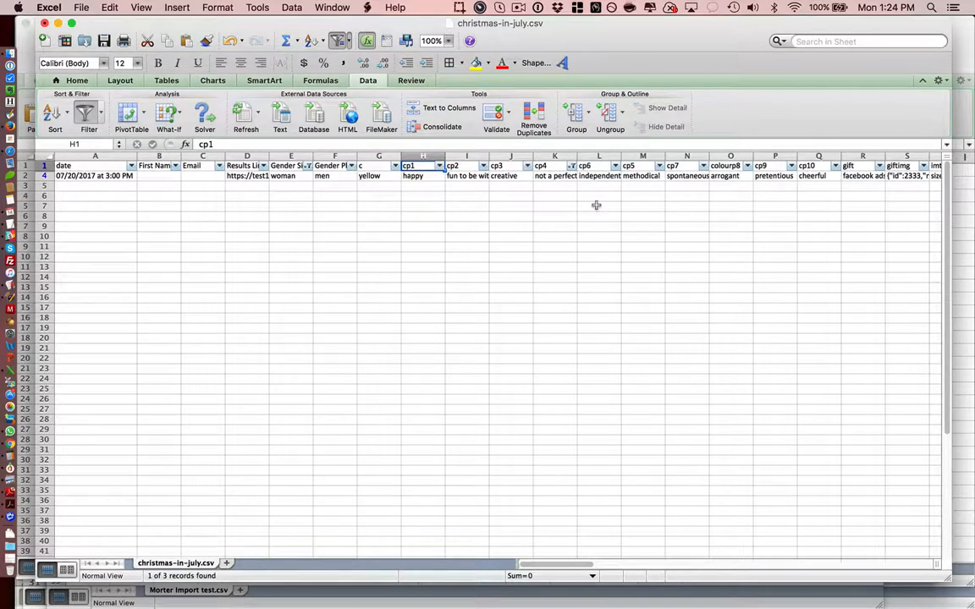
key("Left")
key("Left")
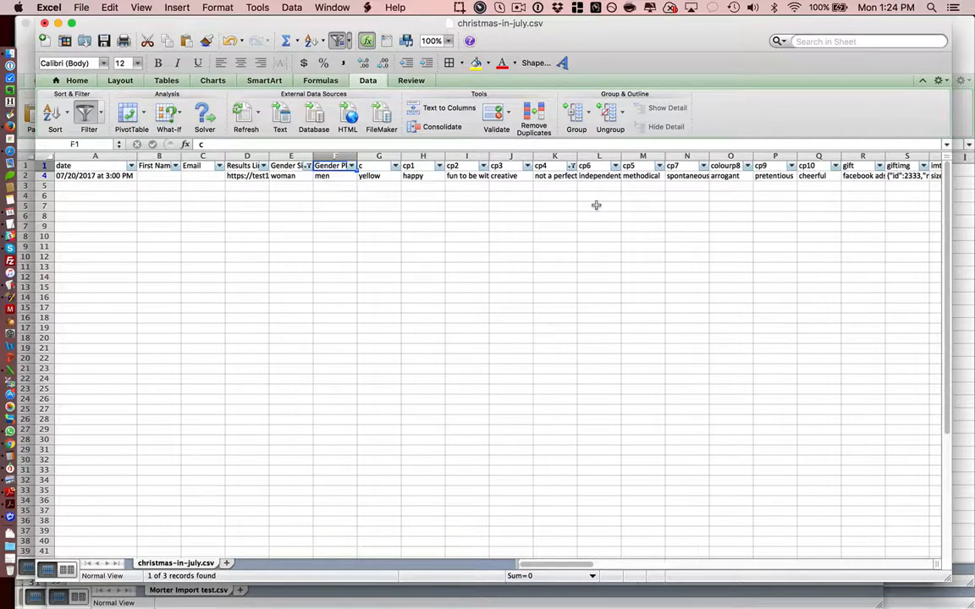
key("Left")
key("Right")
key("Left")
key("Right")
key("Down")
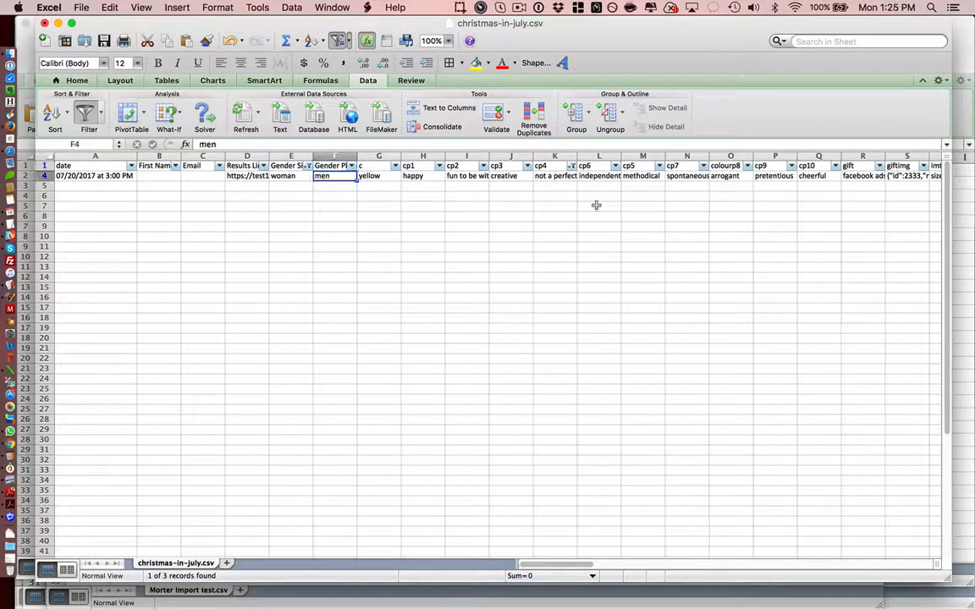
key("Up")
key("Down")
key("Down")
key("Up")
key("Up")
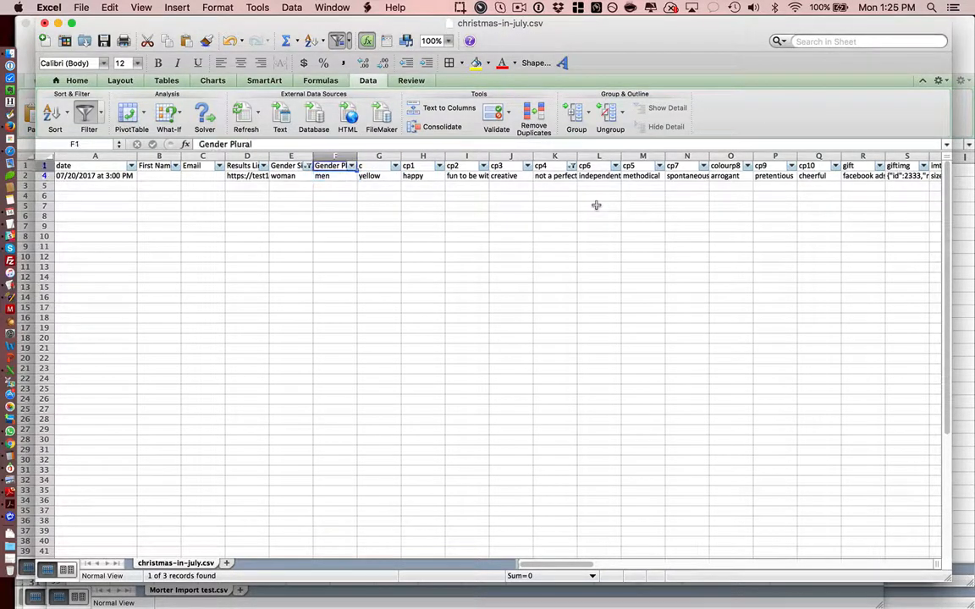
Step: Examine the filtered lead's values across its row, from the date and contact fields through the gender and cp answer columns
key("Right")
key("Right")
key("Right")
key("Right")
key("Right")
key("Down")
key("Left")
key("Left")
key("Left")
key("Left")
key("Left")
key("Left")
key("Left")
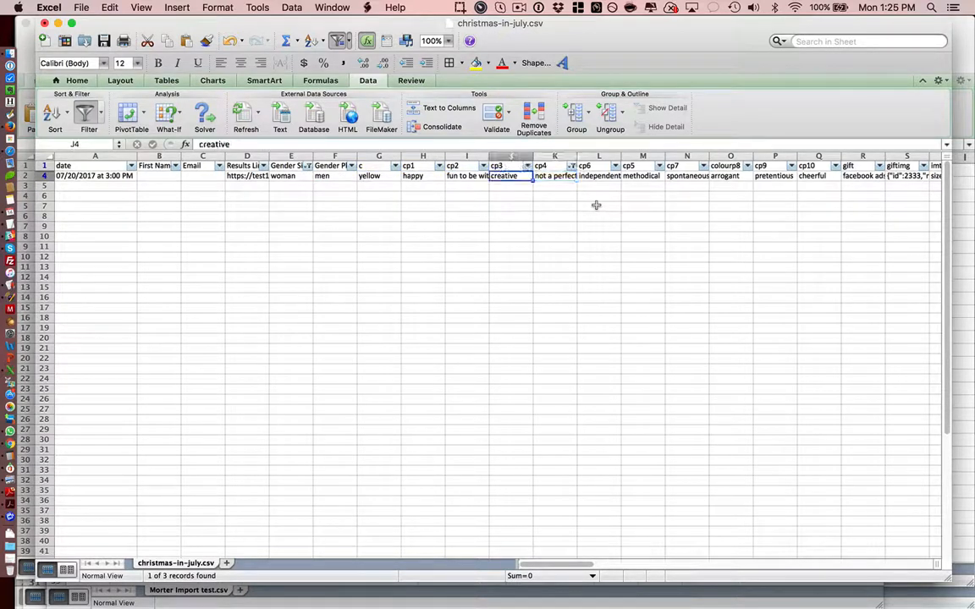
key("Right")
key("Right")
key("Right")
key("Right")
key("Right")
key("Right")
key("Right")
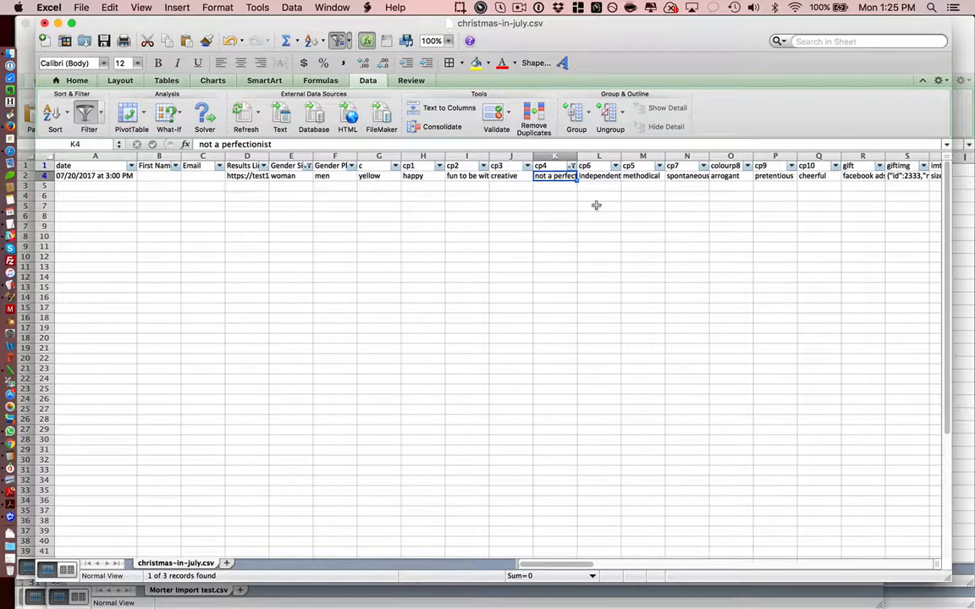
key("Right")
key("Right")
key("Right")
key("Right")
key("Left")
key("Left")
key("Left")
key("Left")
key("Left")
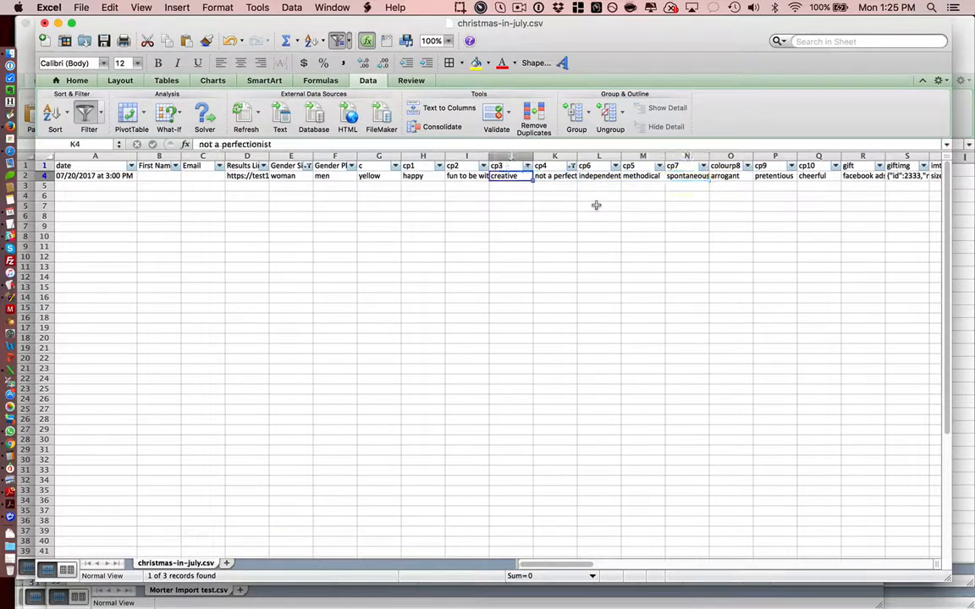
key("Left")
key("Left")
key("Left")
key("Left")
key("Left")
key("Left")
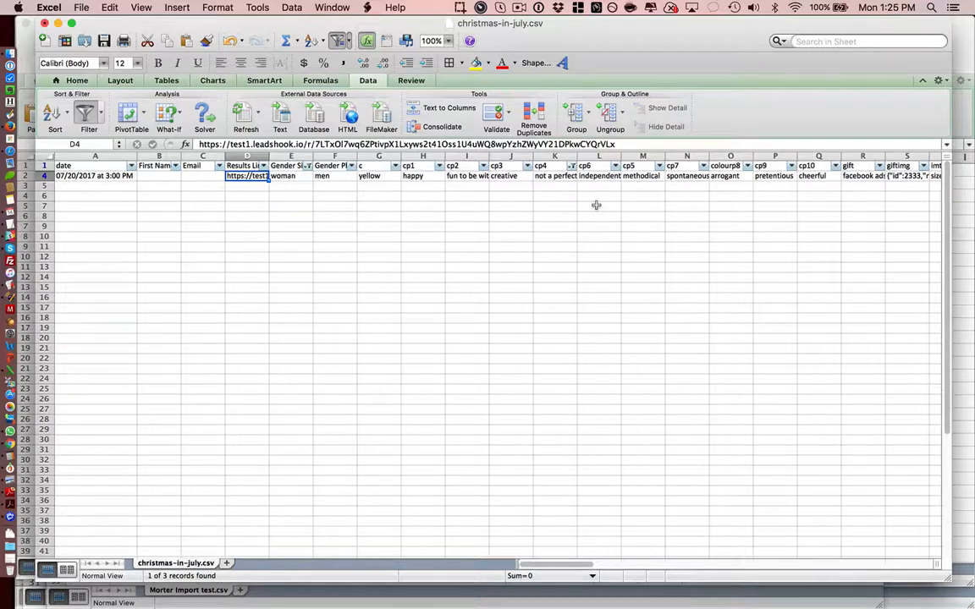
key("Left")
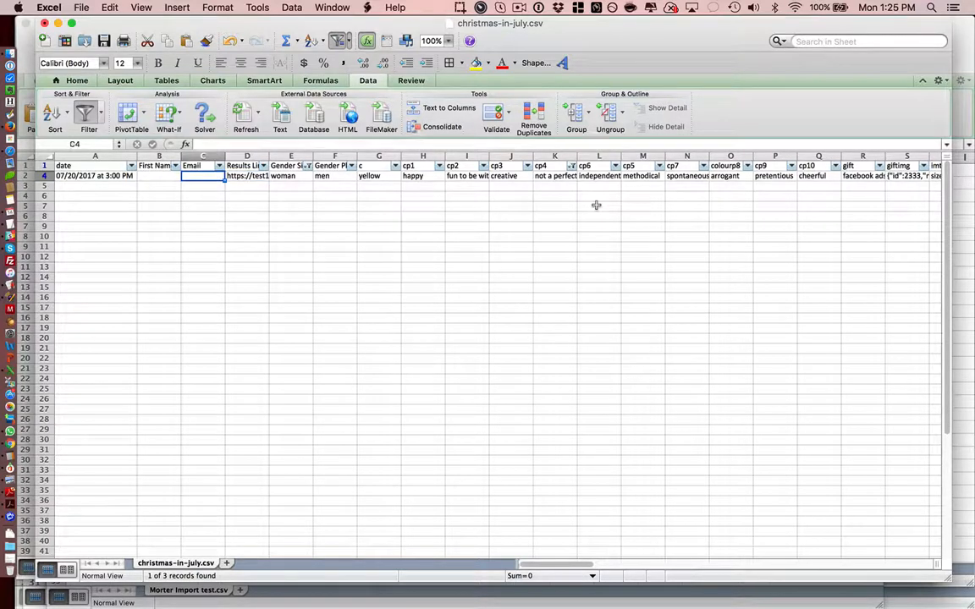
key("Left")
key("Left")
key("Right")
key("Right")
key("Right")
key("Right")
key("Right")
key("Right")
key("Right")
key("Right")
key("Right")
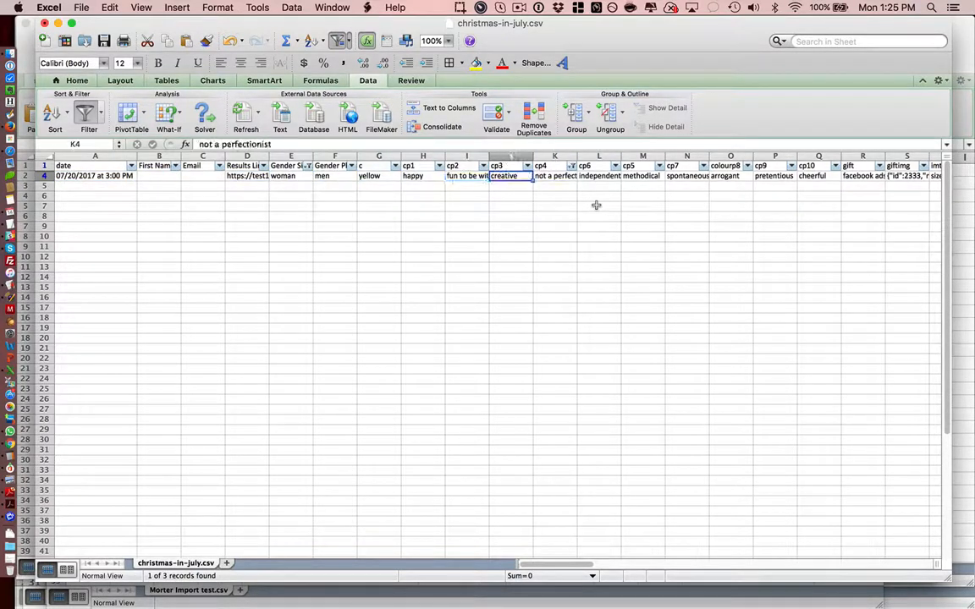
key("Left")
key("Left")
key("Left")
key("Left")
key("Left")
key("Left")
key("Left")
key("Right")
key("Right")
key("Right")
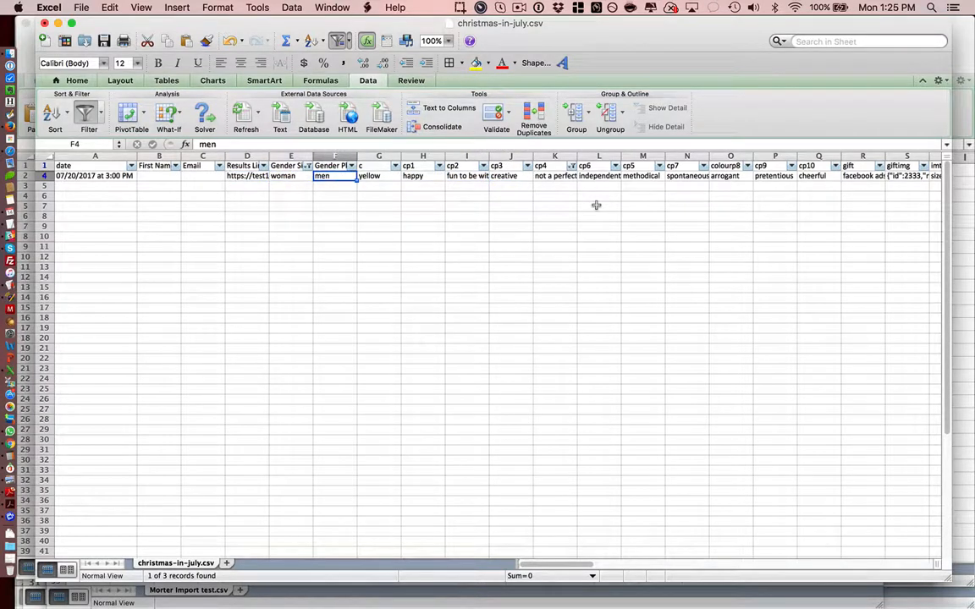
key("Up")
key("Down")
key("Right")
key("Right")
key("Right")
key("Right")
key("Right")
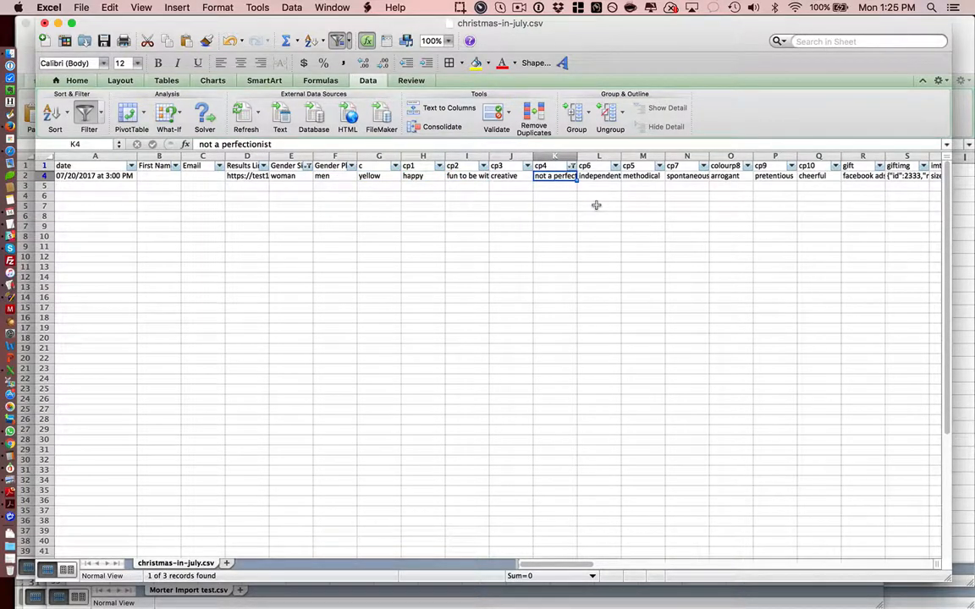
key("Left")
key("Left")
key("Left")
key("Left")
key("Left")
key("Left")
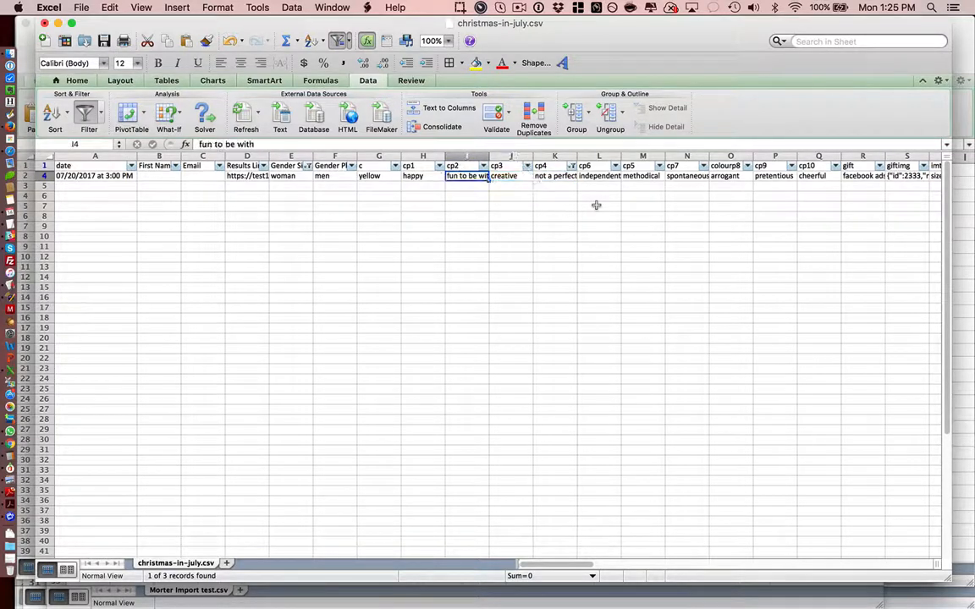
key("Right")
key("Up")
key("Down")
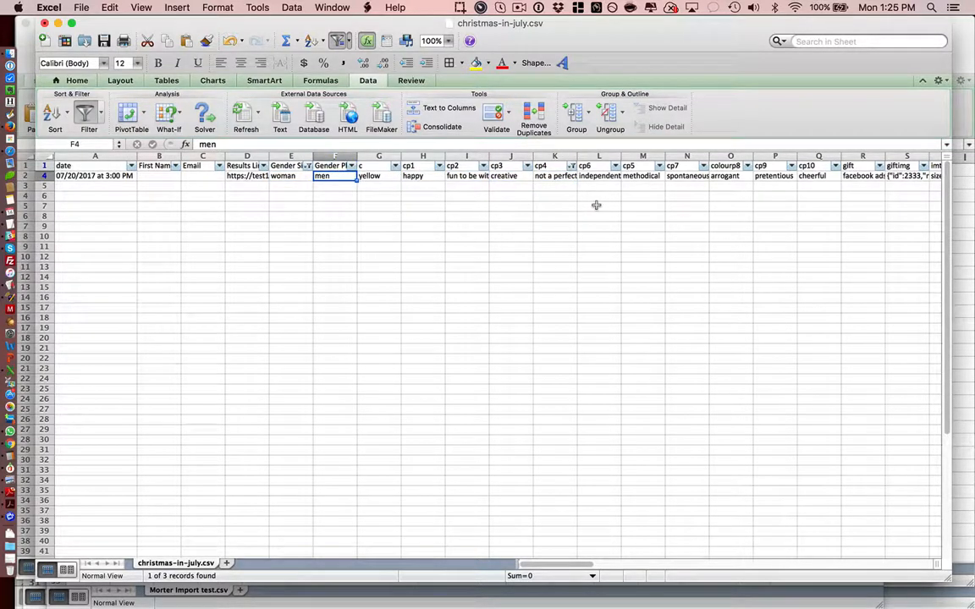
key("Right")
key("Right")
key("Right")
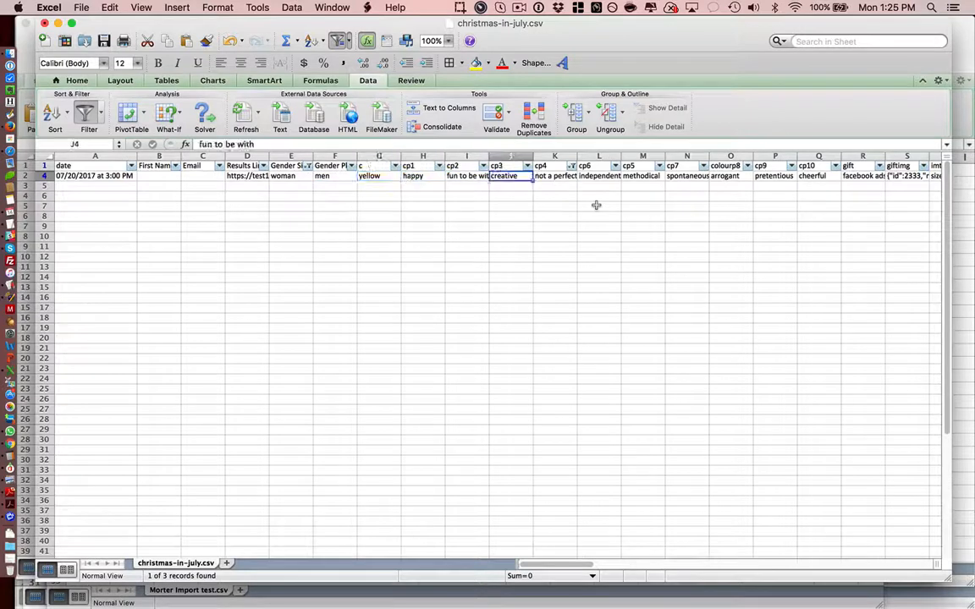
key("Right")
key("Right")
key("Left")
key("Left")
key("Left")
key("Right")
key("Right")
key("Right")
key("Right")
key("Right")
key("Right")
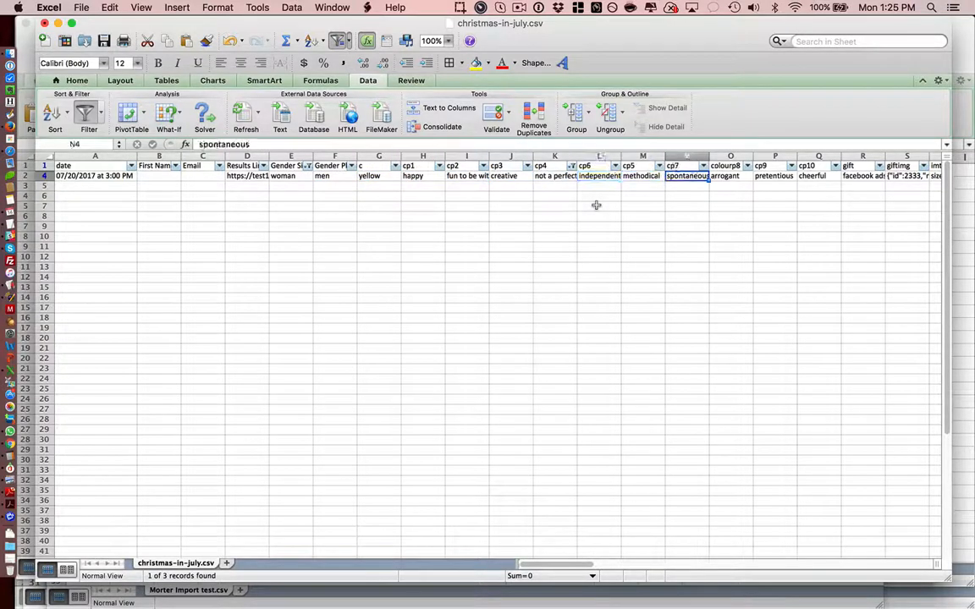
Step: Return to the start of the filtered lead's row and look through the header names from date to cp4
key("Left")
key("Left")
key("Left")
key("Left")
key("Left")
key("Left")
key("Left")
key("Left")
key("Left")
key("Left")
key("Left")
key("Left")
key("Left")
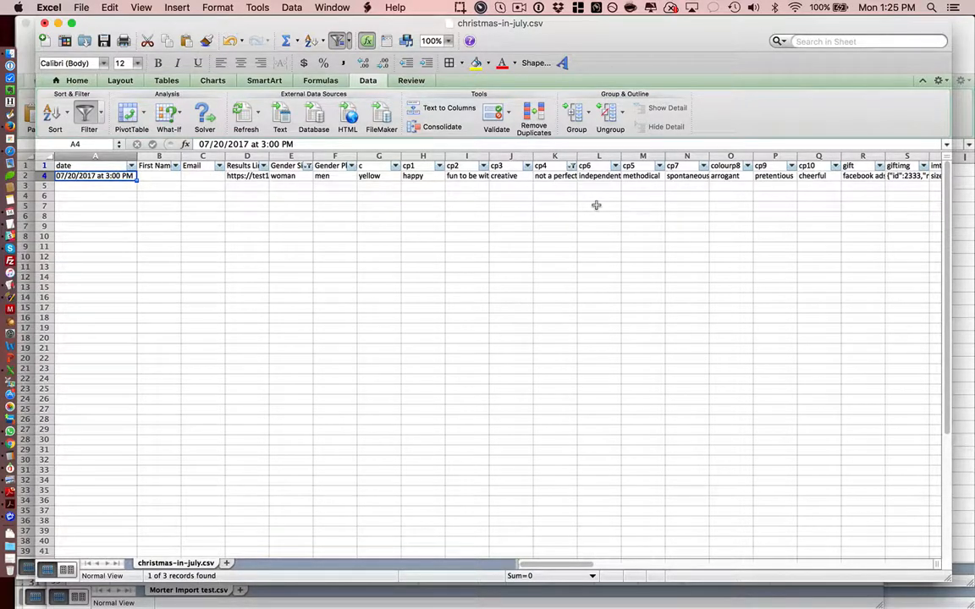
key("Up")
key("Up")
key("Right")
key("Left")
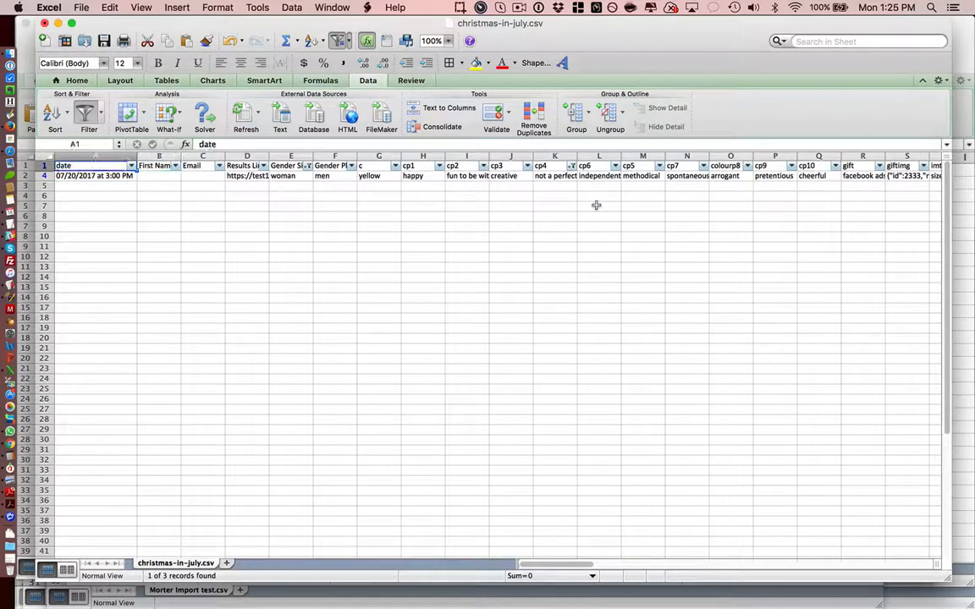
key("Right")
key("Right")
key("Right")
key("Right")
key("Right")
key("Right")
Step: Examine the filtered lead's values in the contact, results link and gender columns
key("Right")
key("Right")
key("Right")
key("Right")
key("Right")
key("Left")
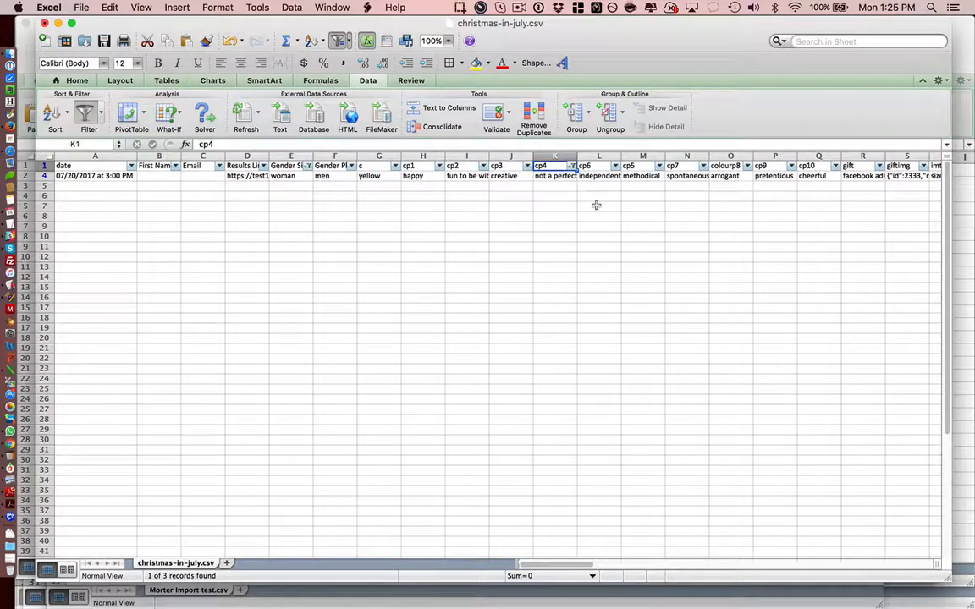
key("Left")
key("Left")
key("Left")
key("Left")
key("Left")
key("Left")
key("Left")
key("Left")
key("Left")
key("Left")
key("Down")
key("Right")
key("Right")
key("Right")
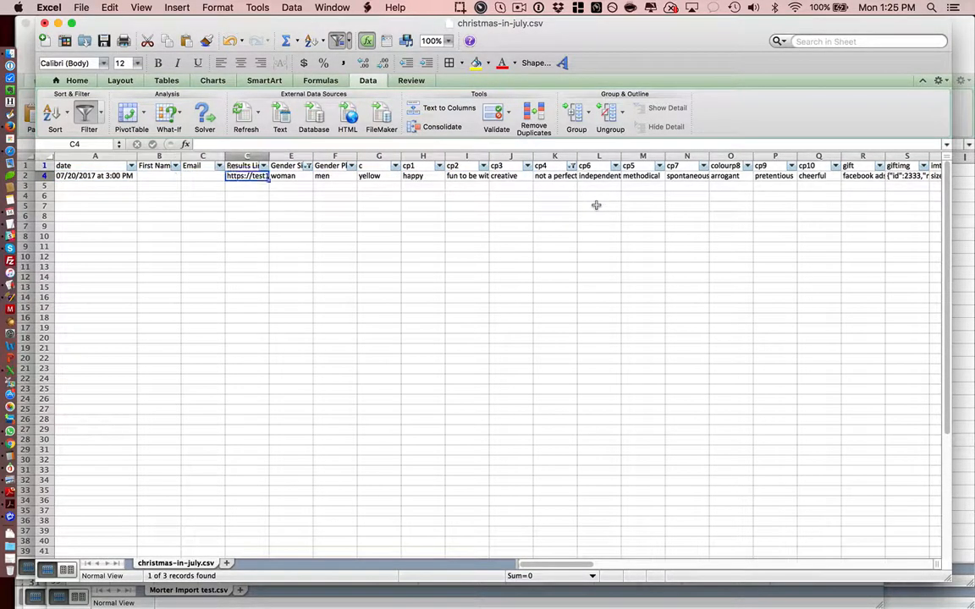
key("Right")
key("Right")
key("Right")
key("Left")
key("Left")
Step: Compare the Gender Singular header with the filtered lead's value beneath it
key("Up")
key("Down")
key("Down")
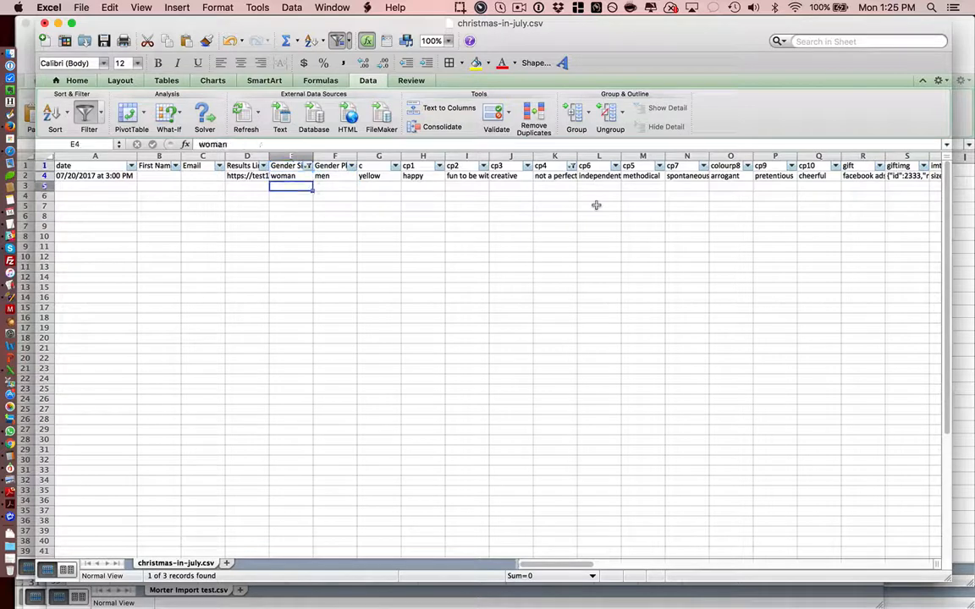
key("Up")
key("Up")
key("Down")
key("Up")
key("Down")
key("Up")
key("Down")
key("Up")
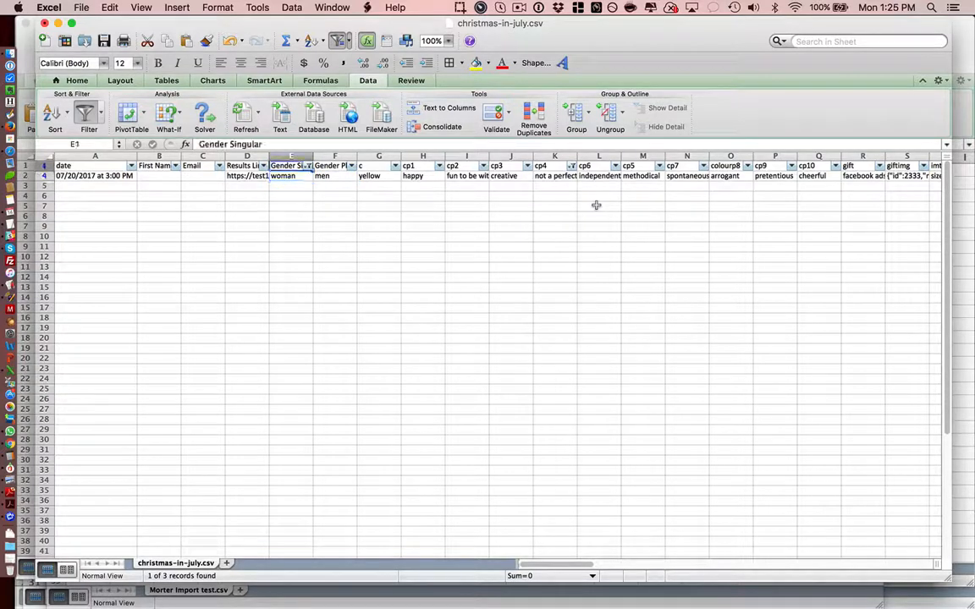
key("Down")
key("Up")
key("Down")
key("Up")
key("Down")
key("Down")
key("Up")
key("Up")
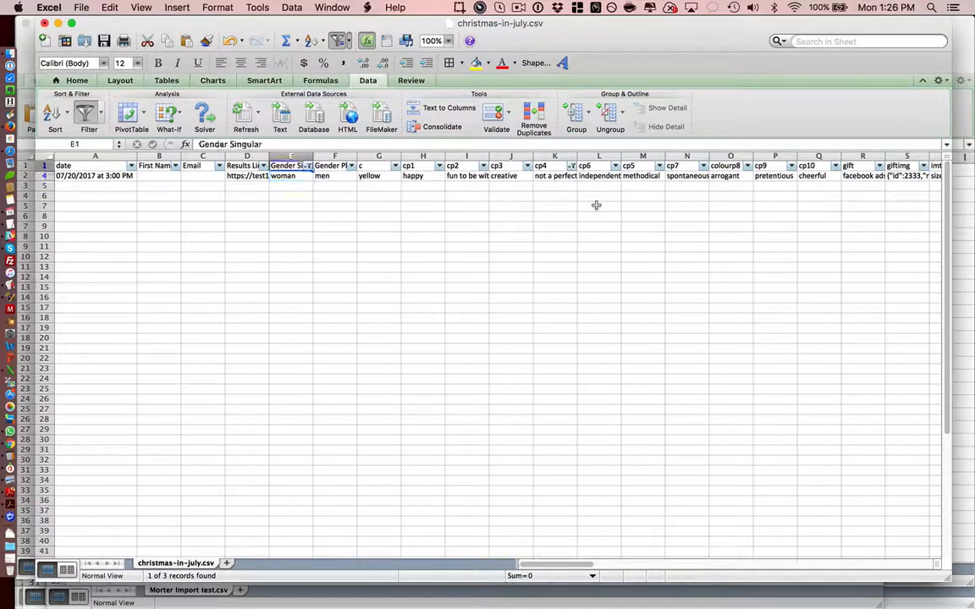
key("Down")
key("Down")
key("Up")
key("Up")
key("Down")
key("Down")
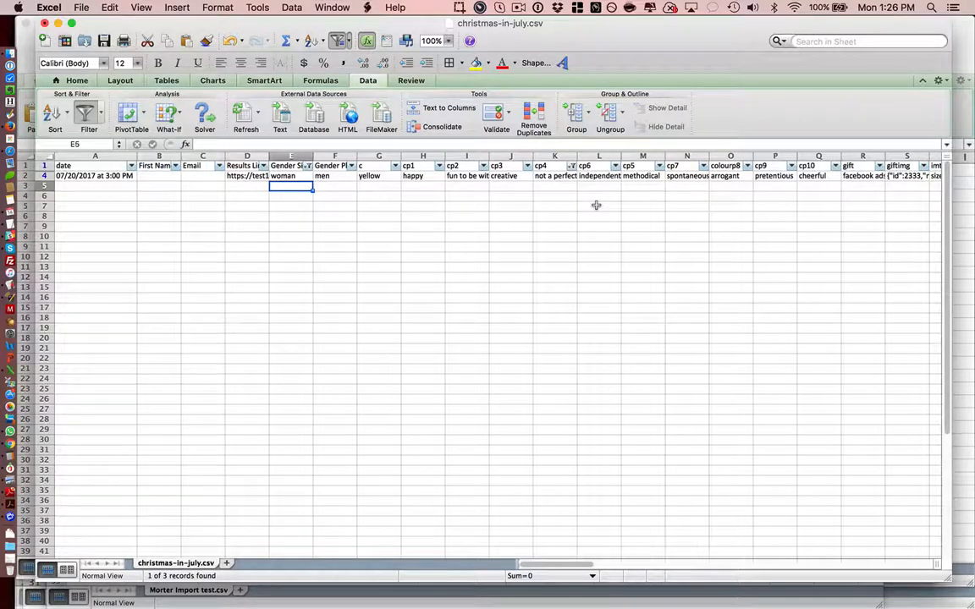
Step: Look through the headers from Gender Singular to cp3 and return to the lead's Gender Singular value
key("Up")
key("Up")
key("Right")
key("Right")
key("Right")
key("Right")
key("Right")
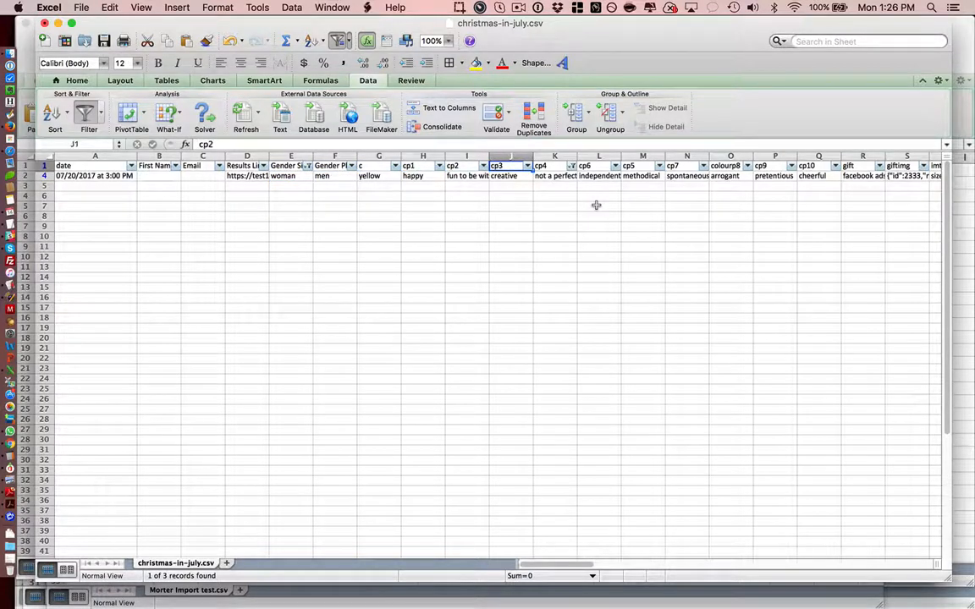
key("Left")
key("Left")
key("Left")
key("Left")
key("Left")
key("Down")
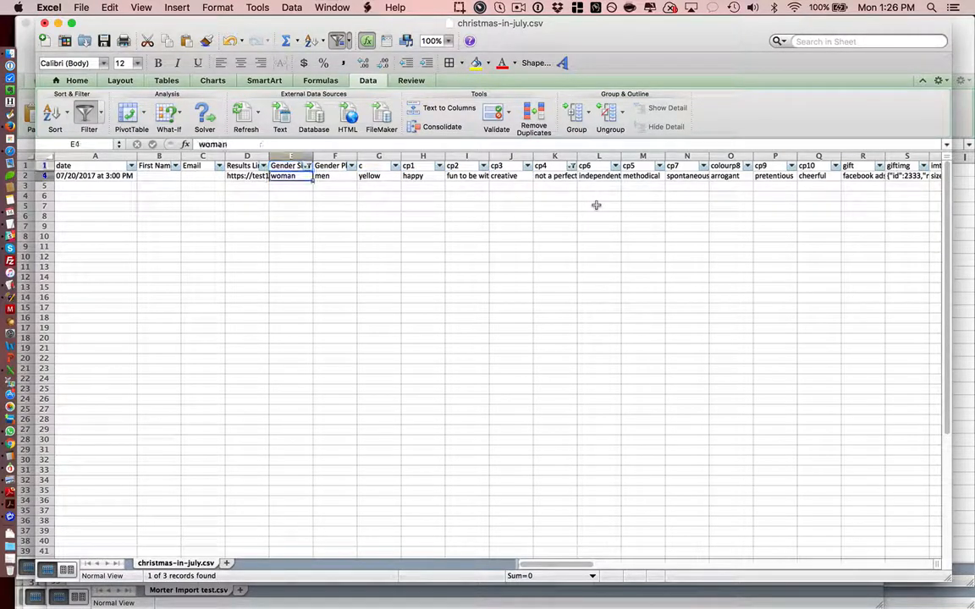
key("Left")
key("Right")
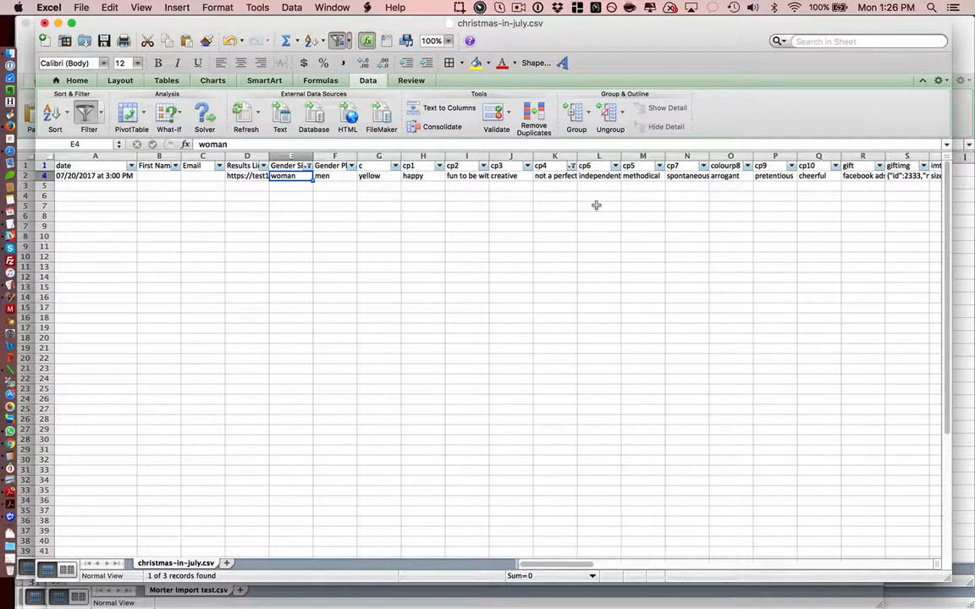